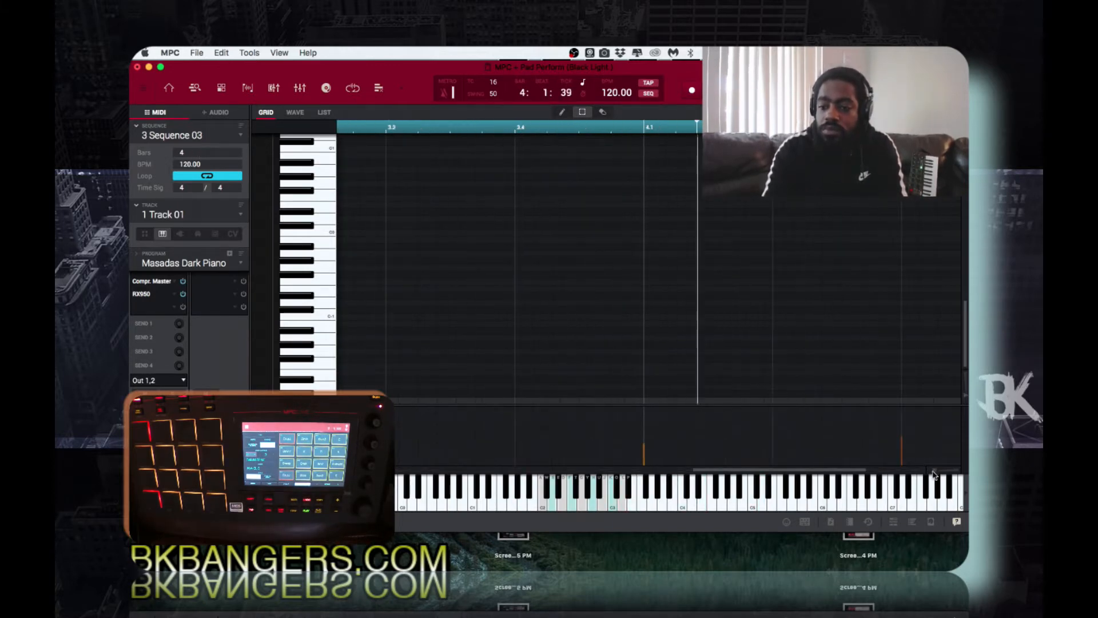
Examine the recorded Masadas Dark Piano notes across the four bars of Sequence 03 in the grid during playback.
scroll(924, 471, down, 3)
scroll(864, 359, up, 10)
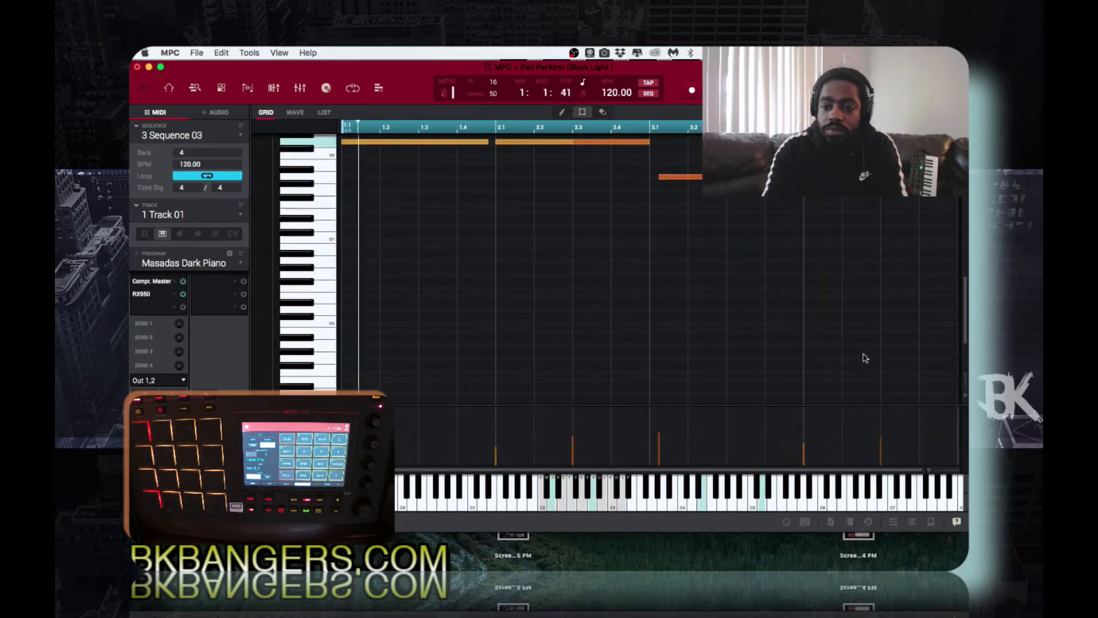
scroll(865, 358, up, 5)
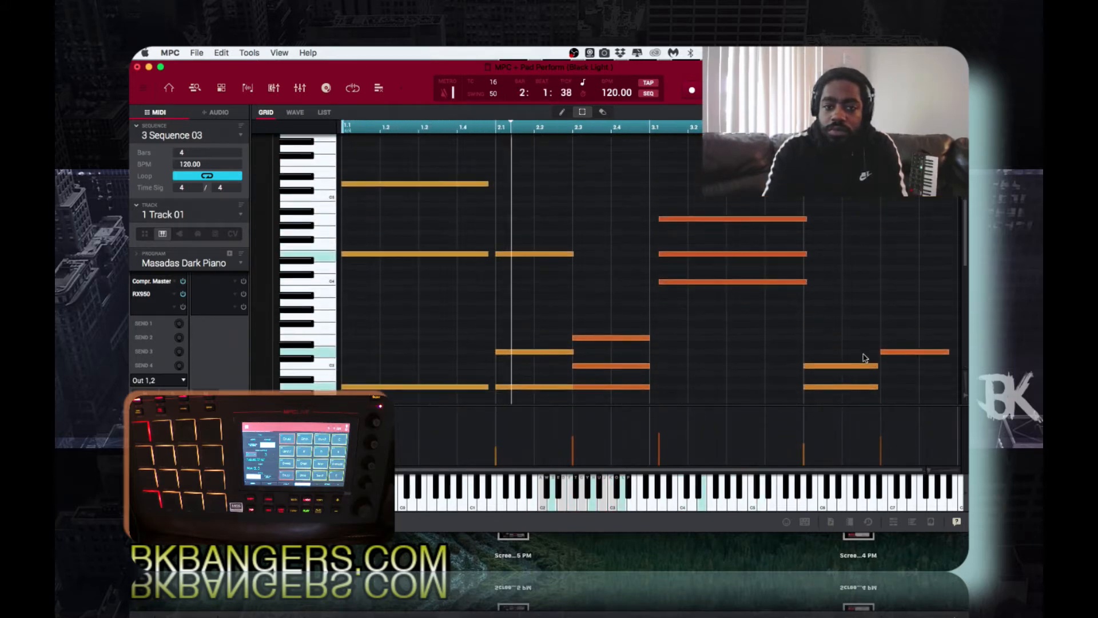
scroll(864, 358, up, 3)
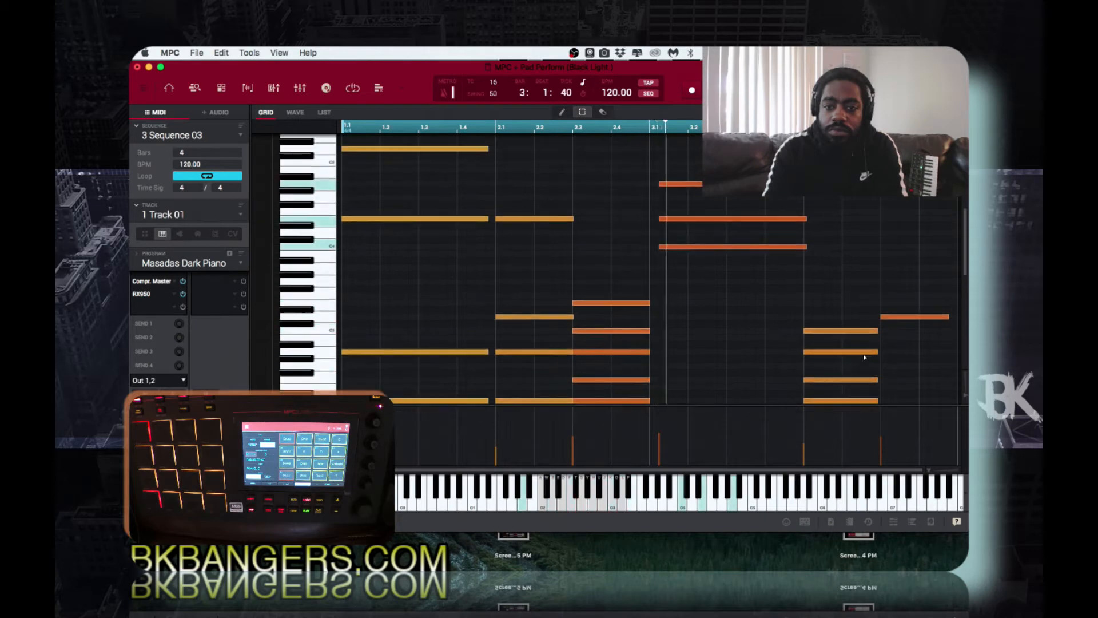
scroll(865, 358, up, 2)
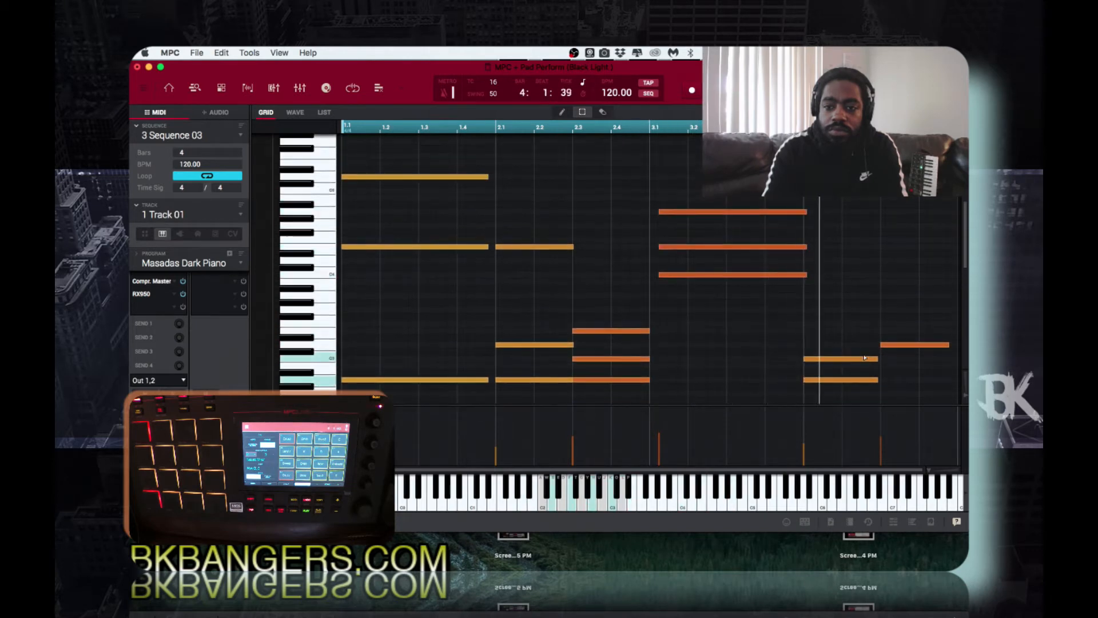
scroll(865, 357, down, 2)
scroll(864, 358, down, 1)
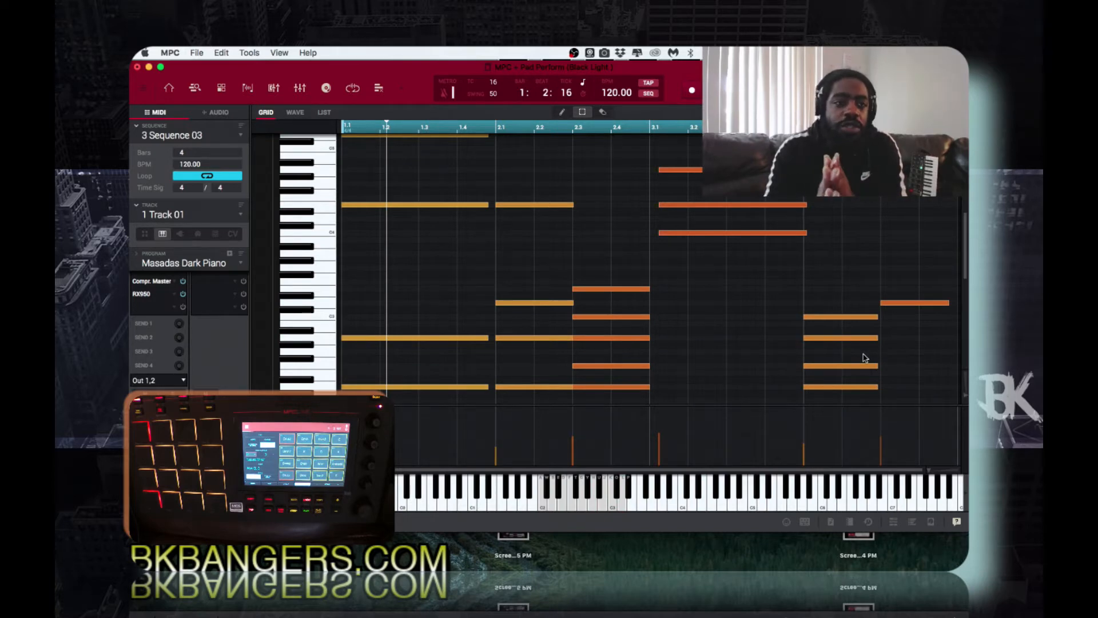
Select all the piano notes in the grid and open the Humanize settings for them.
click(864, 358)
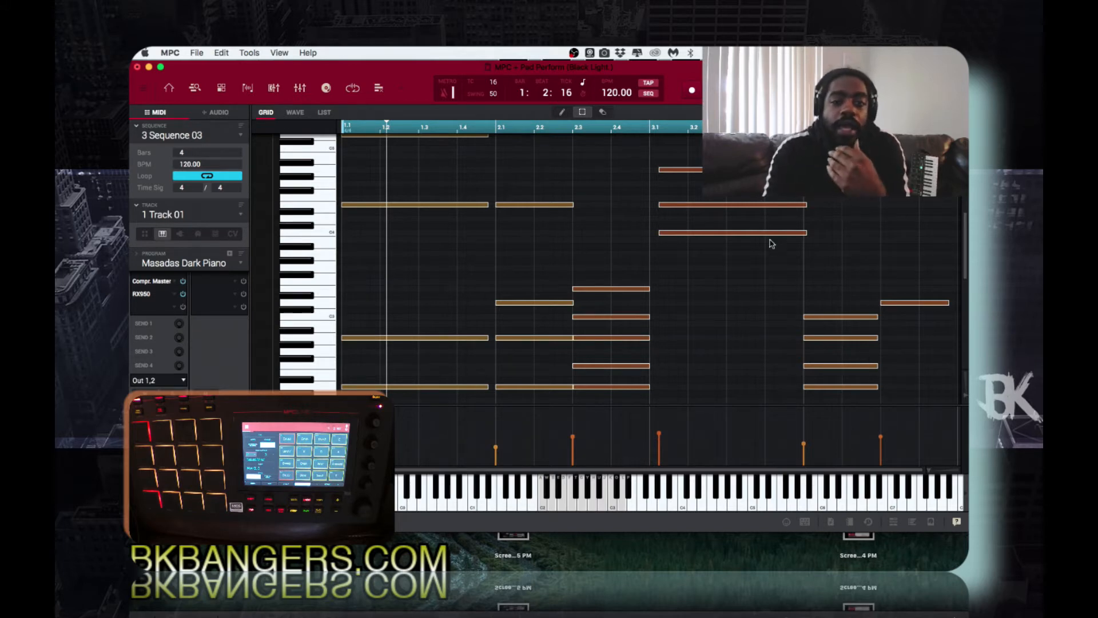
click(223, 53)
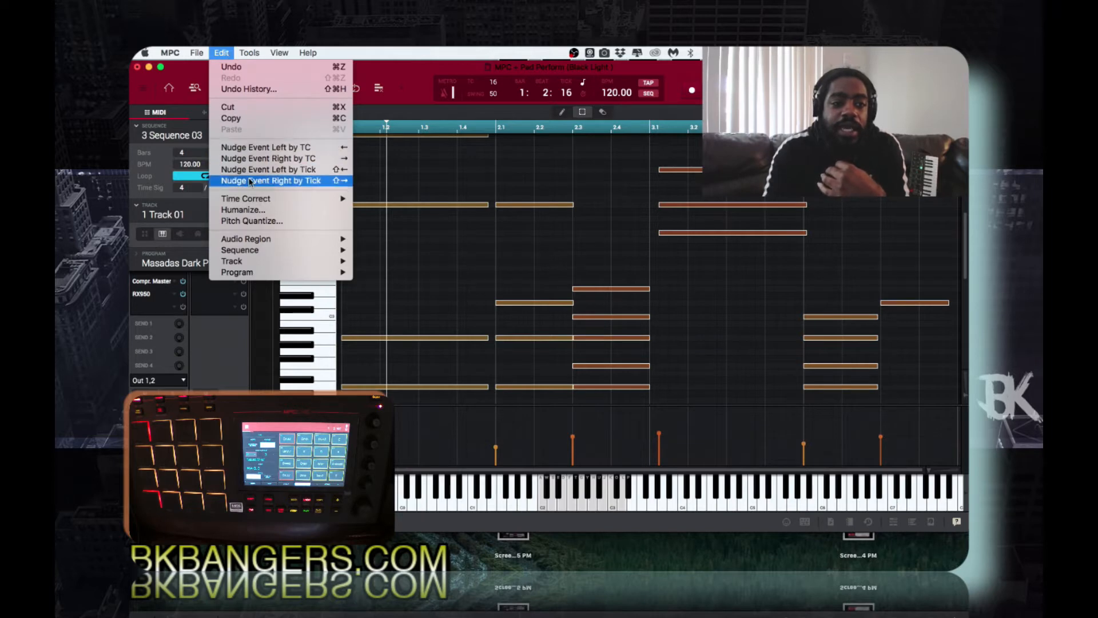
click(252, 211)
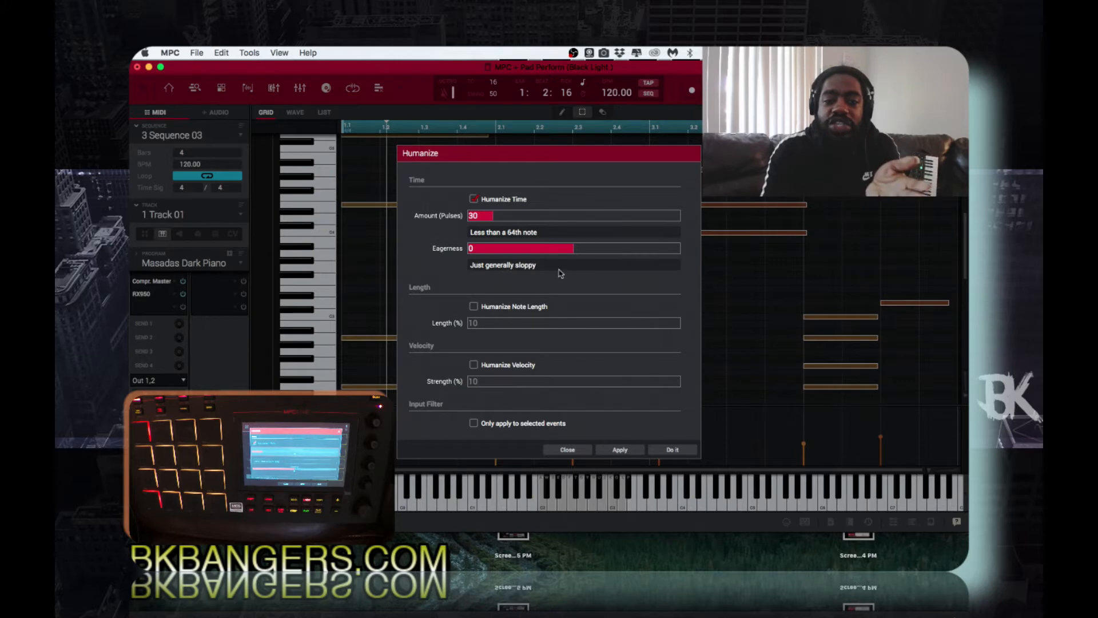
Try Humanize Eagerness values from -11 to 44 and a time amount of 33 pulses, restoring Eagerness to 0 and the amount to 30.
click(573, 250)
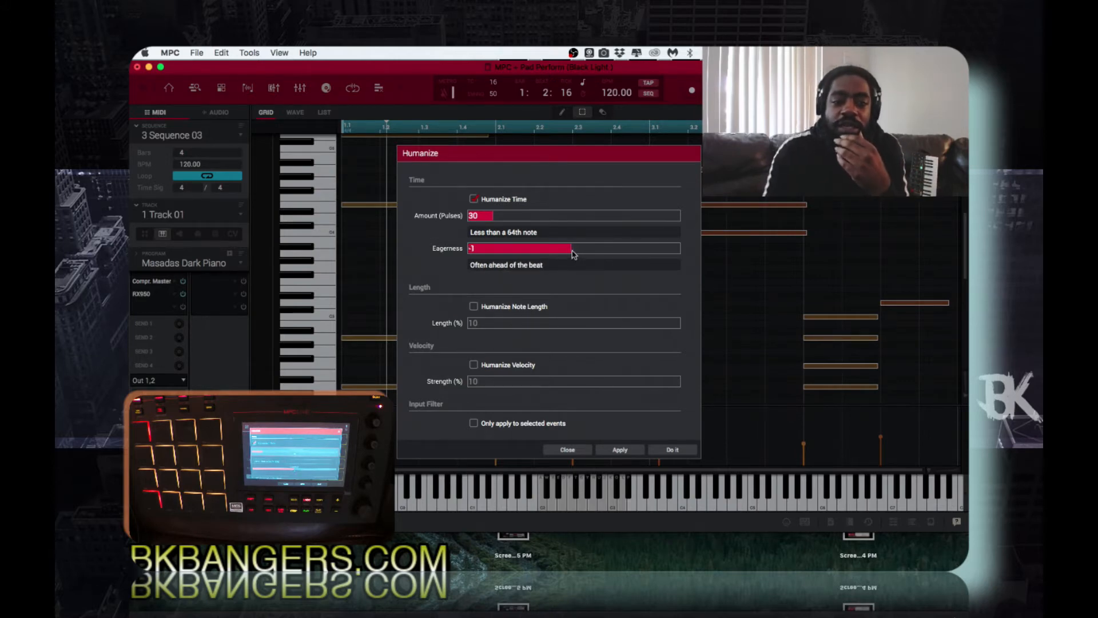
drag(572, 254, 552, 255)
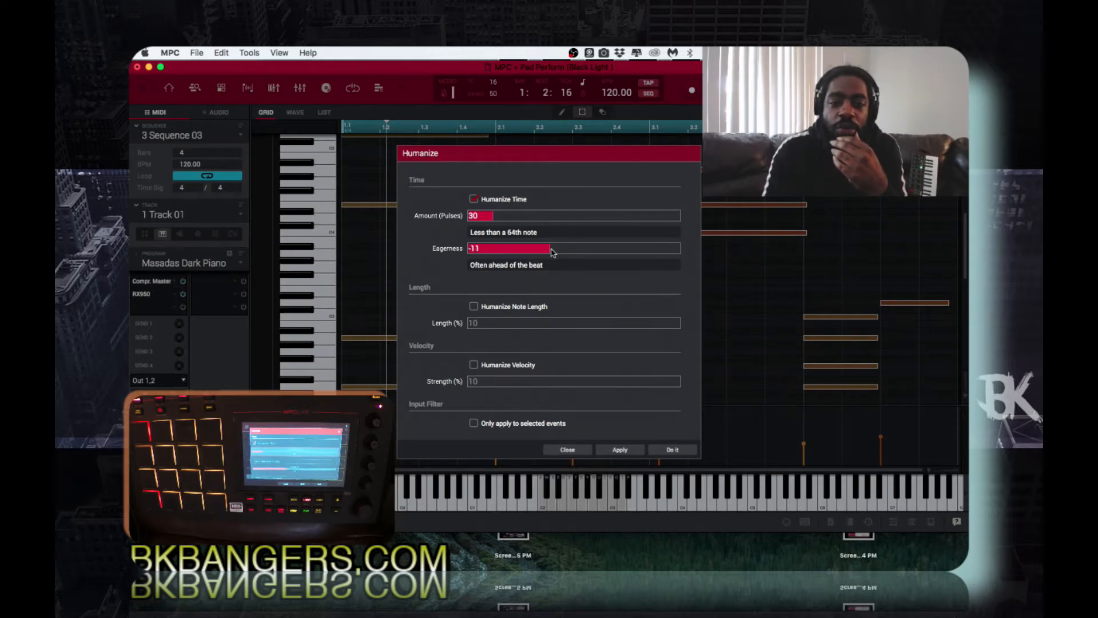
mouse_move(552, 252)
mouse_down()
mouse_move(580, 253)
mouse_move(562, 257)
mouse_up()
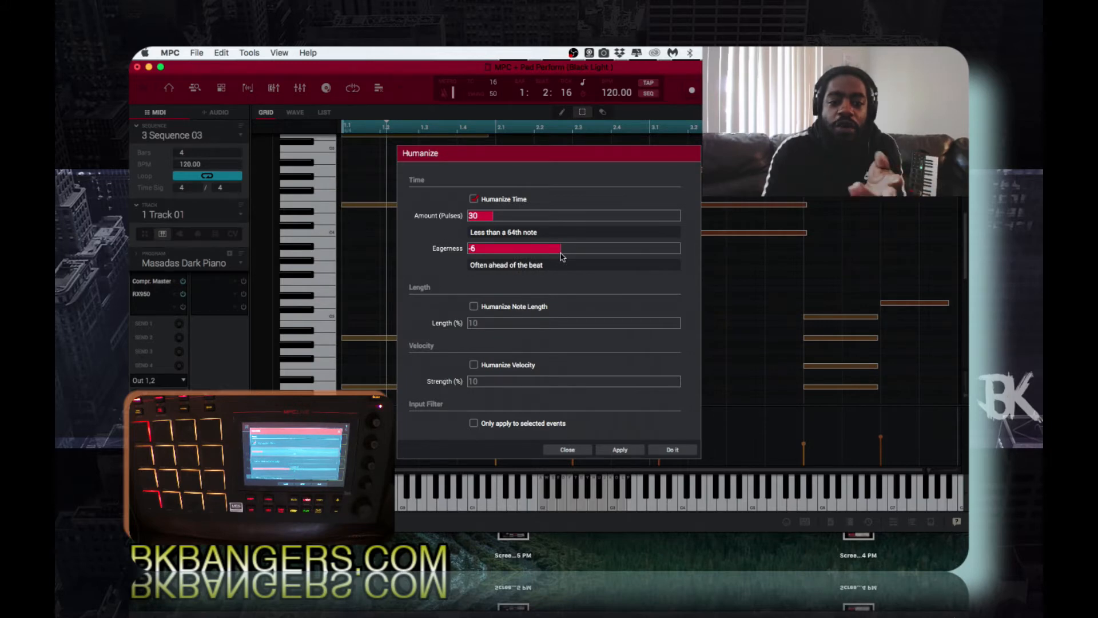
drag(565, 257, 647, 257)
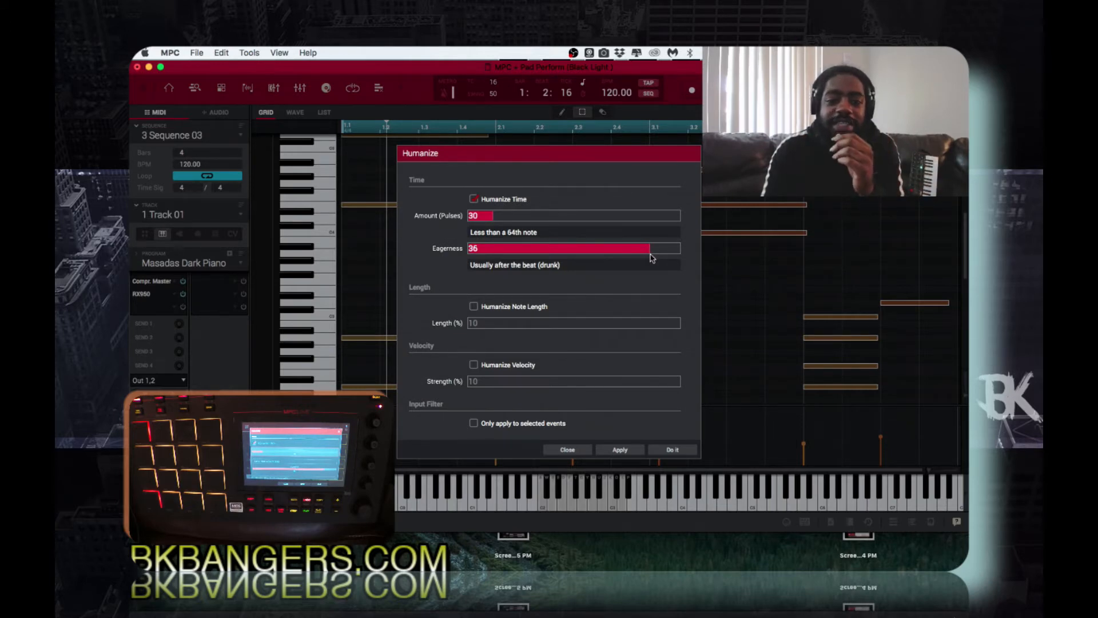
drag(650, 257, 663, 261)
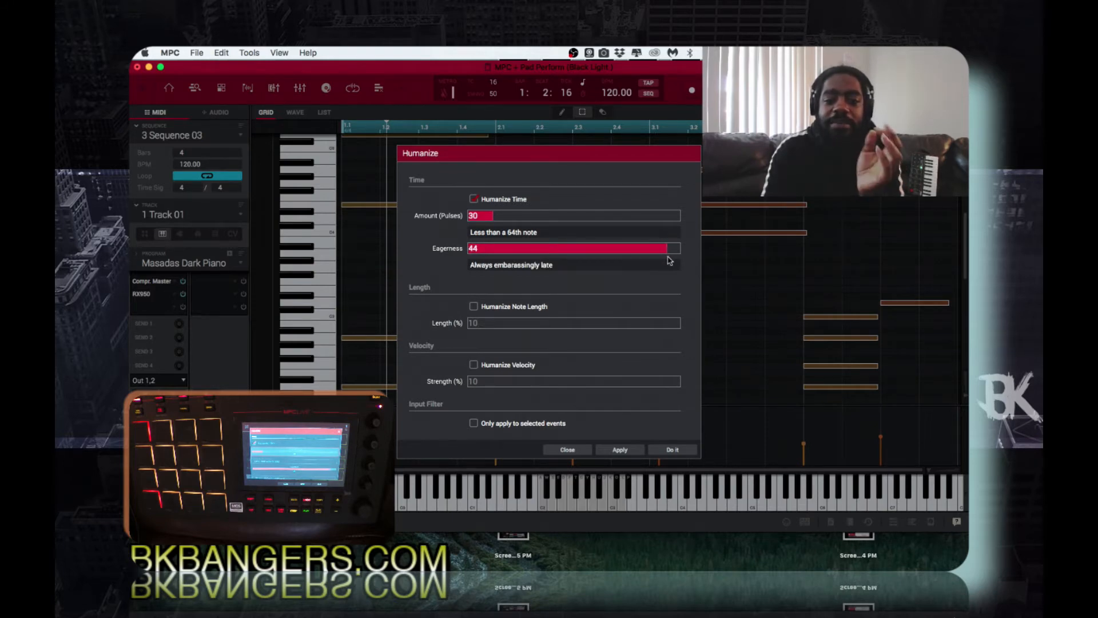
drag(670, 260, 575, 289)
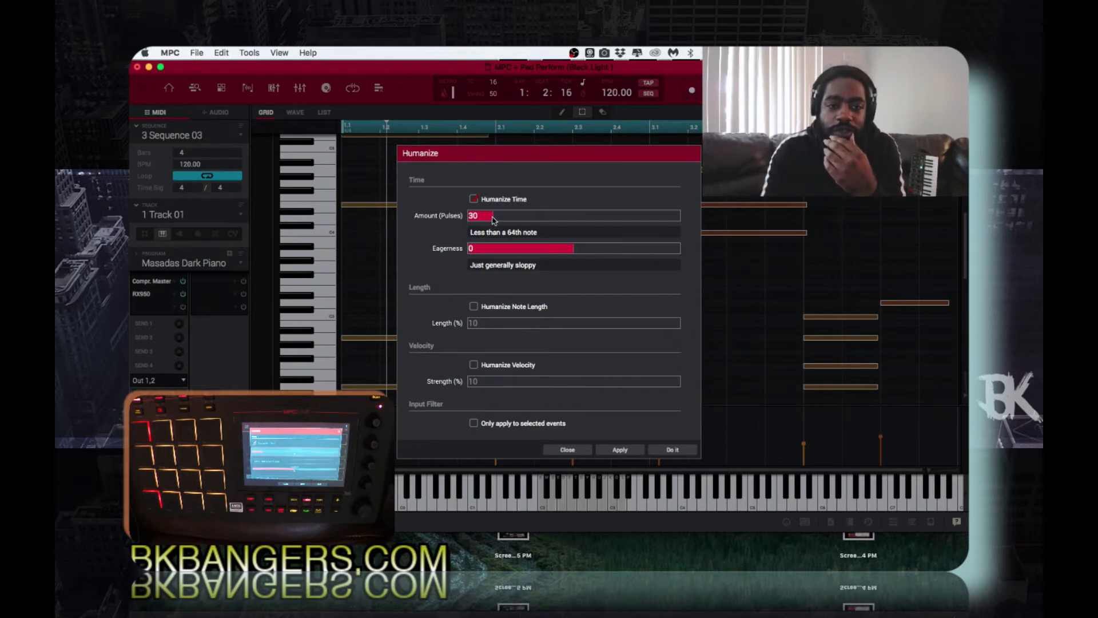
mouse_move(490, 222)
mouse_down()
mouse_move(548, 221)
mouse_move(499, 226)
mouse_up()
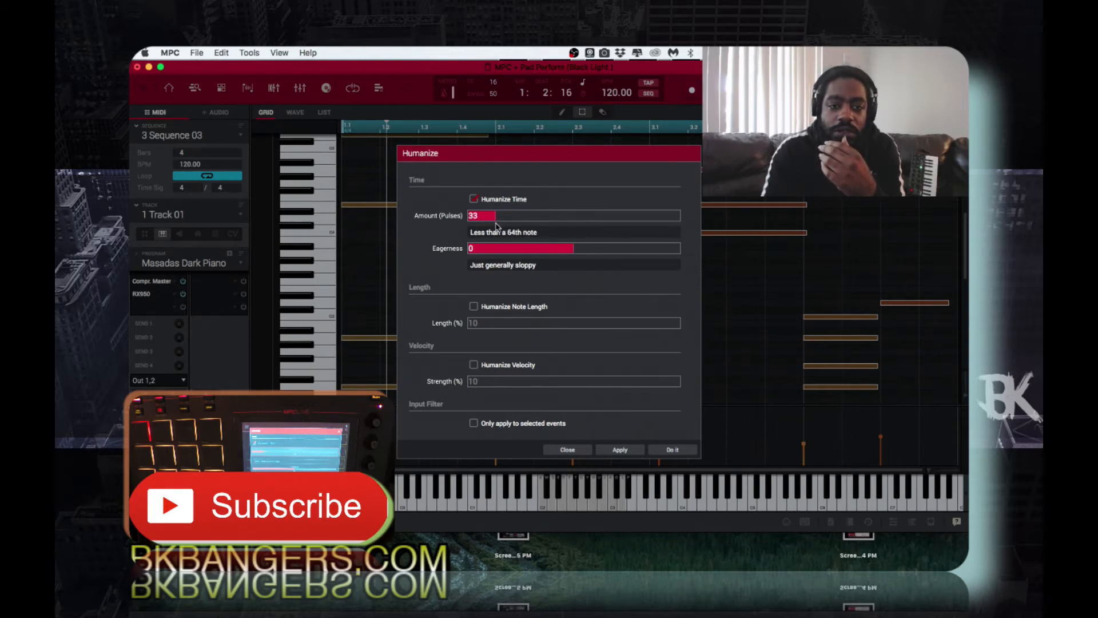
drag(494, 226, 494, 225)
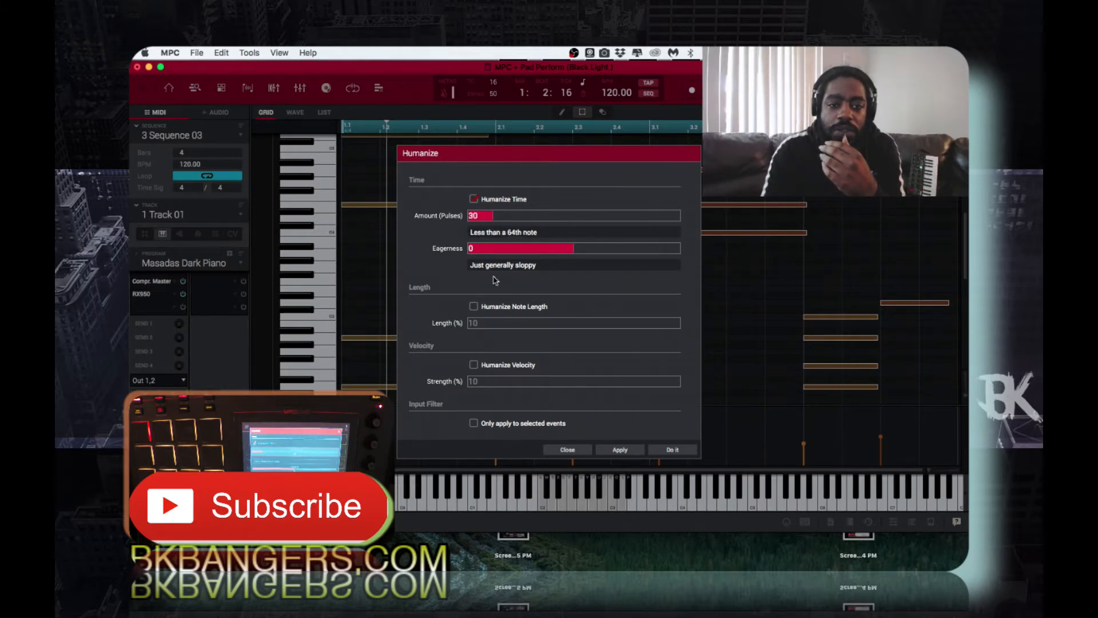
Enable note length humanizing at 10% and velocity humanizing at 25% for selected events only, and apply the Humanize settings twice.
click(474, 308)
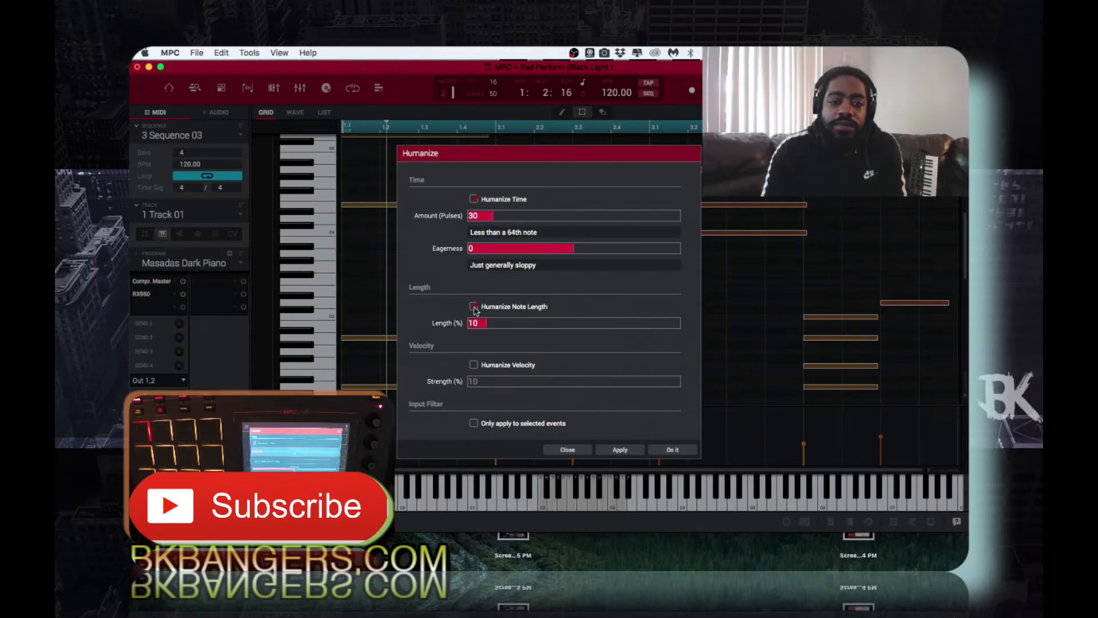
drag(485, 327, 502, 331)
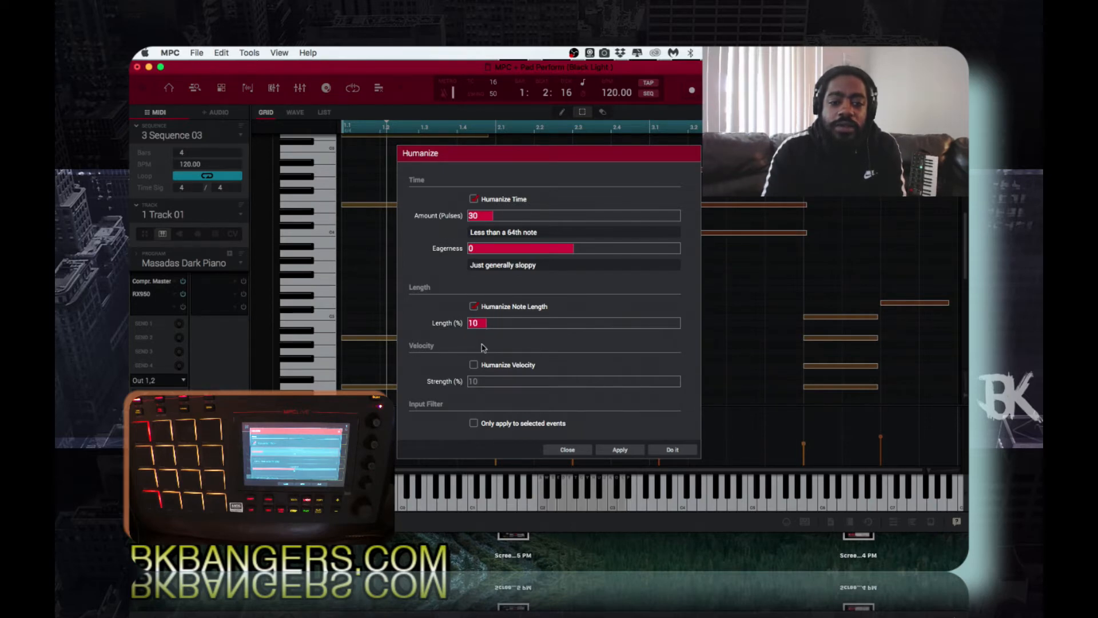
click(474, 365)
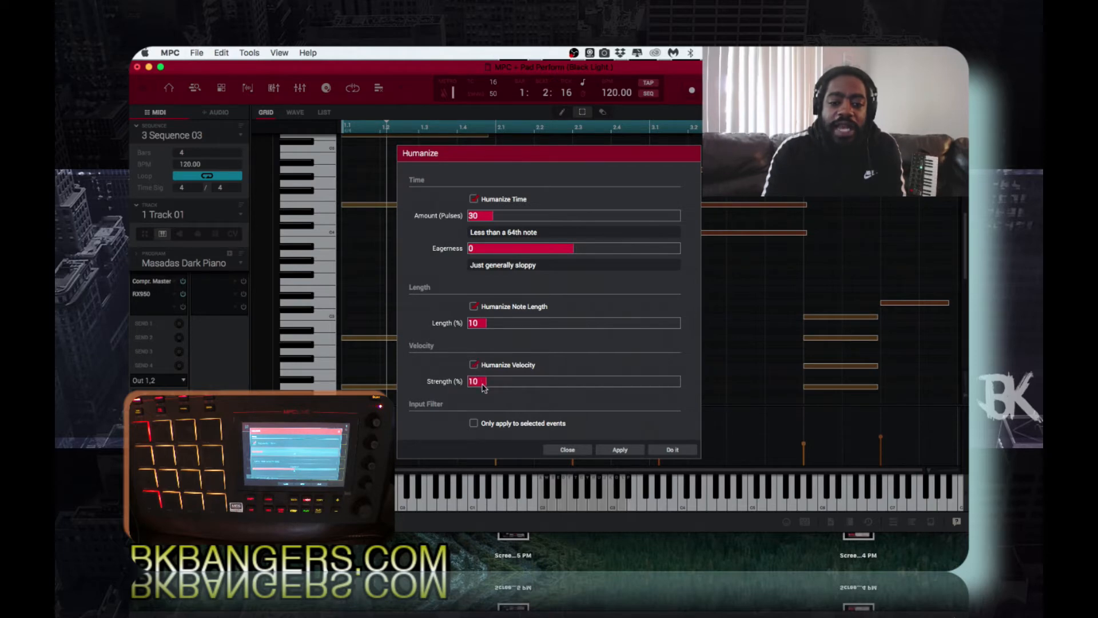
drag(496, 386, 499, 387)
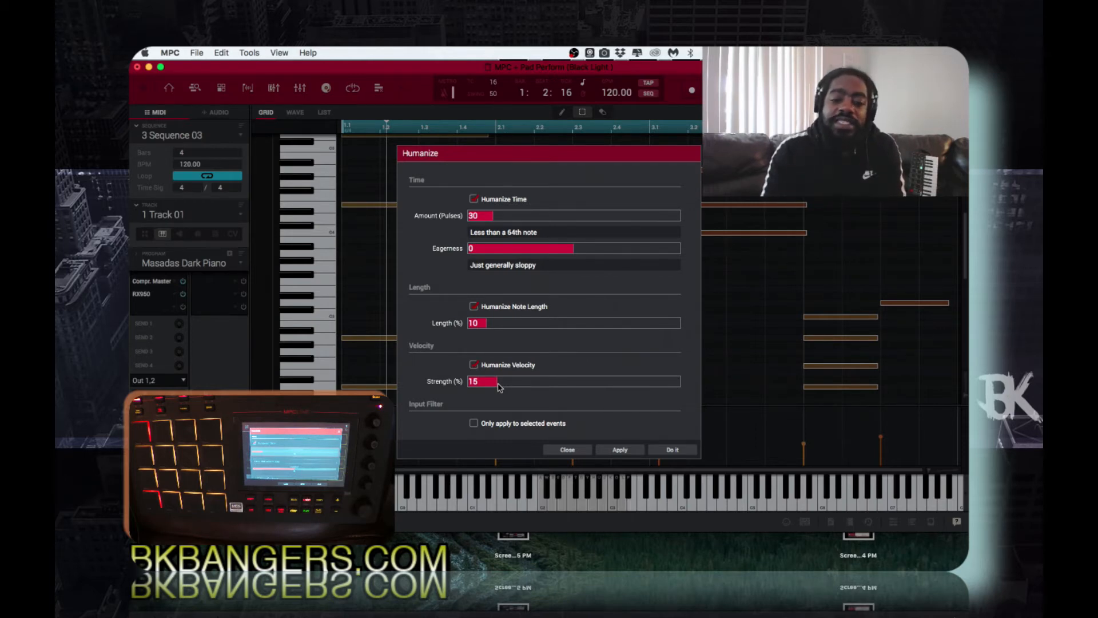
drag(499, 388, 509, 387)
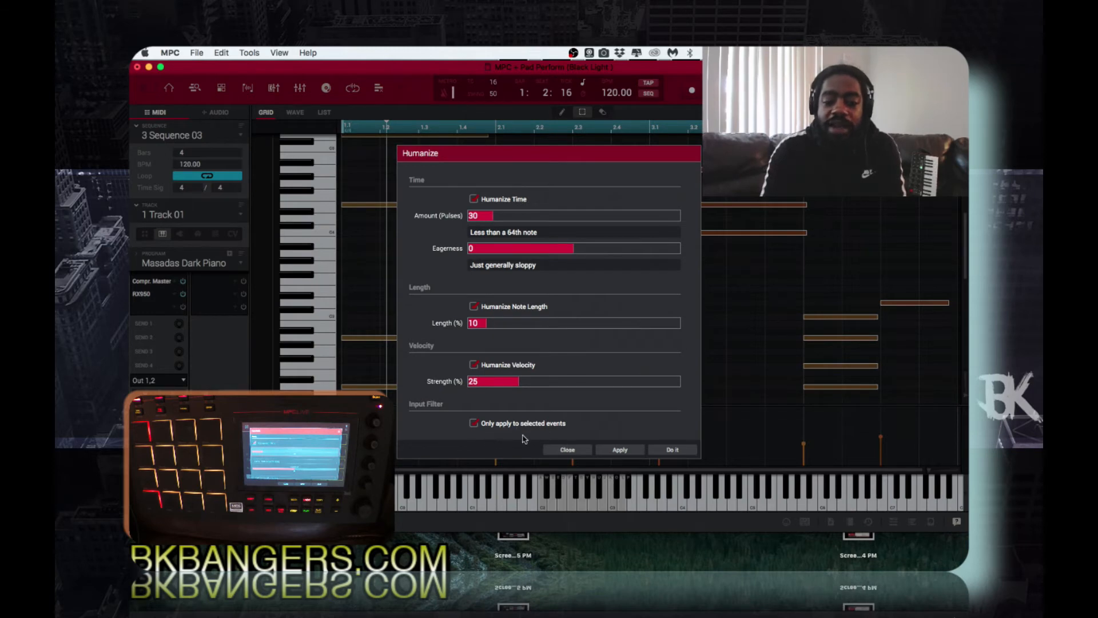
click(621, 452)
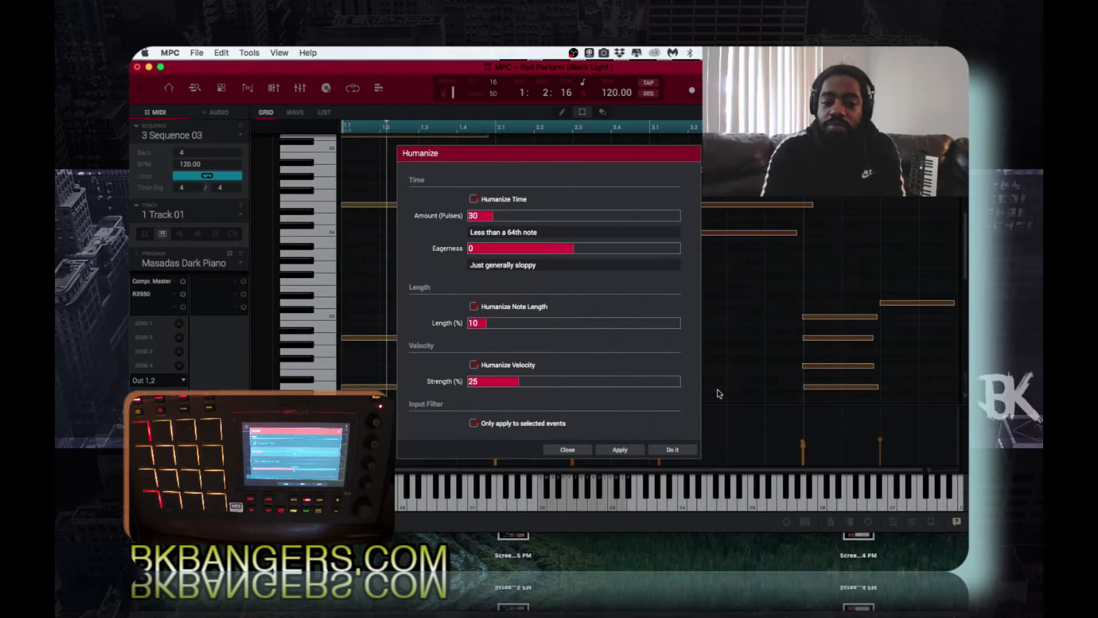
click(673, 451)
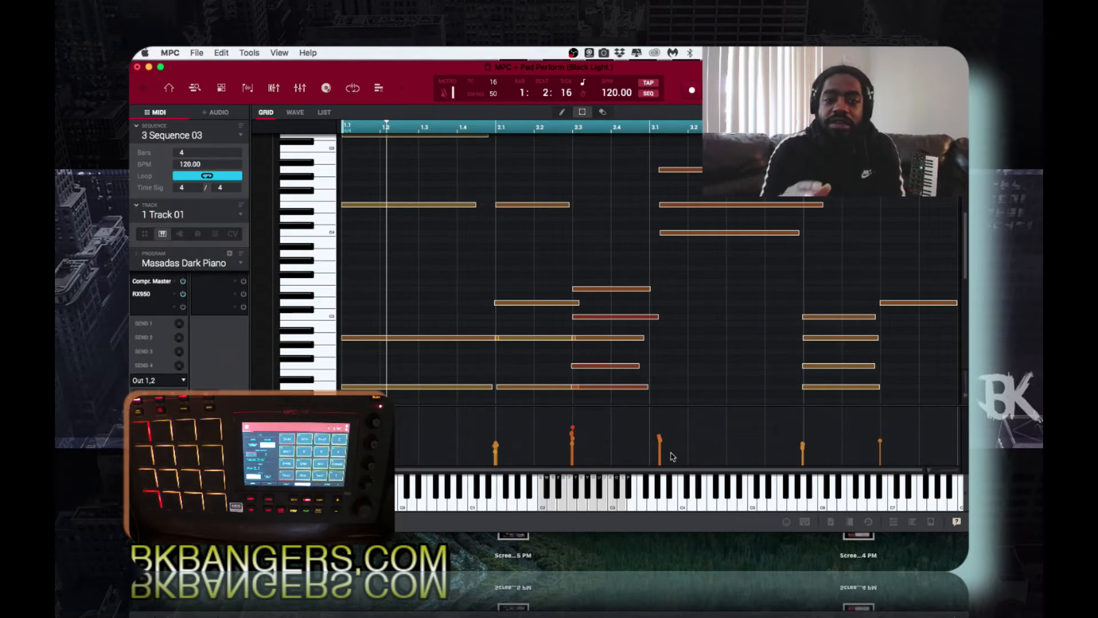
Play back the humanized piano sequence and examine the notes' timing, lengths and velocities across the grid.
key(space)
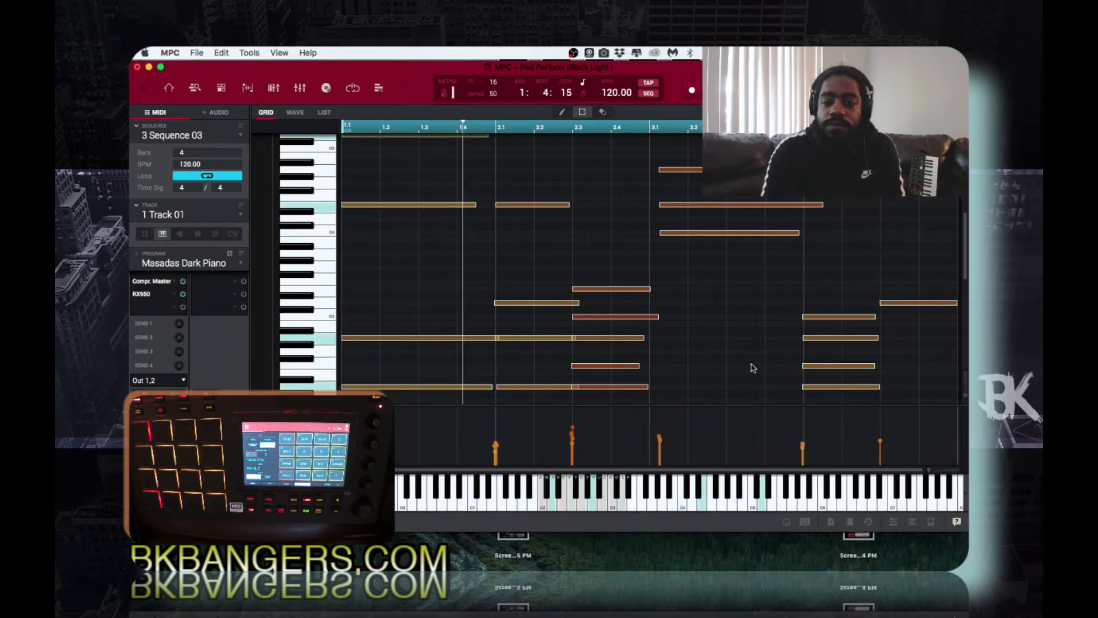
scroll(754, 366, up, 6)
scroll(758, 359, down, 9)
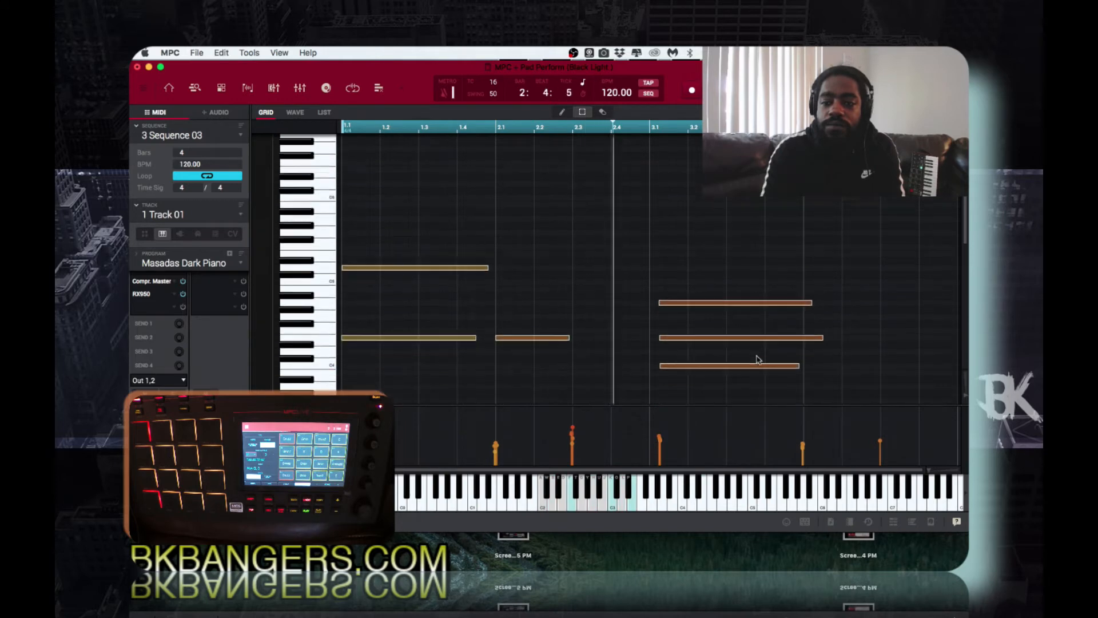
scroll(758, 360, down, 2)
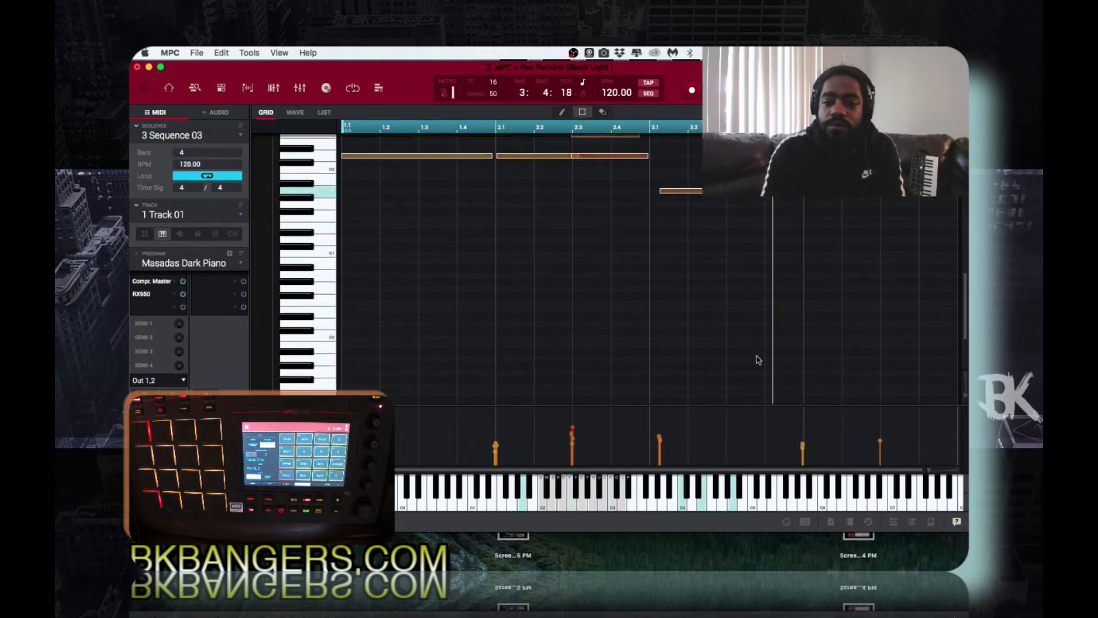
scroll(757, 359, up, 10)
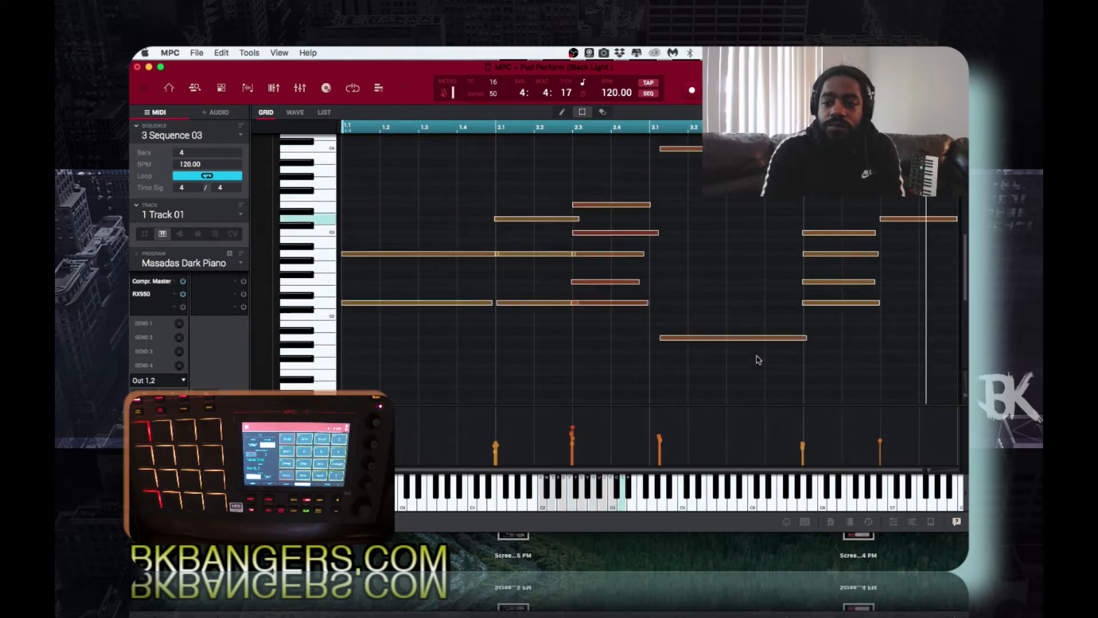
scroll(757, 359, up, 3)
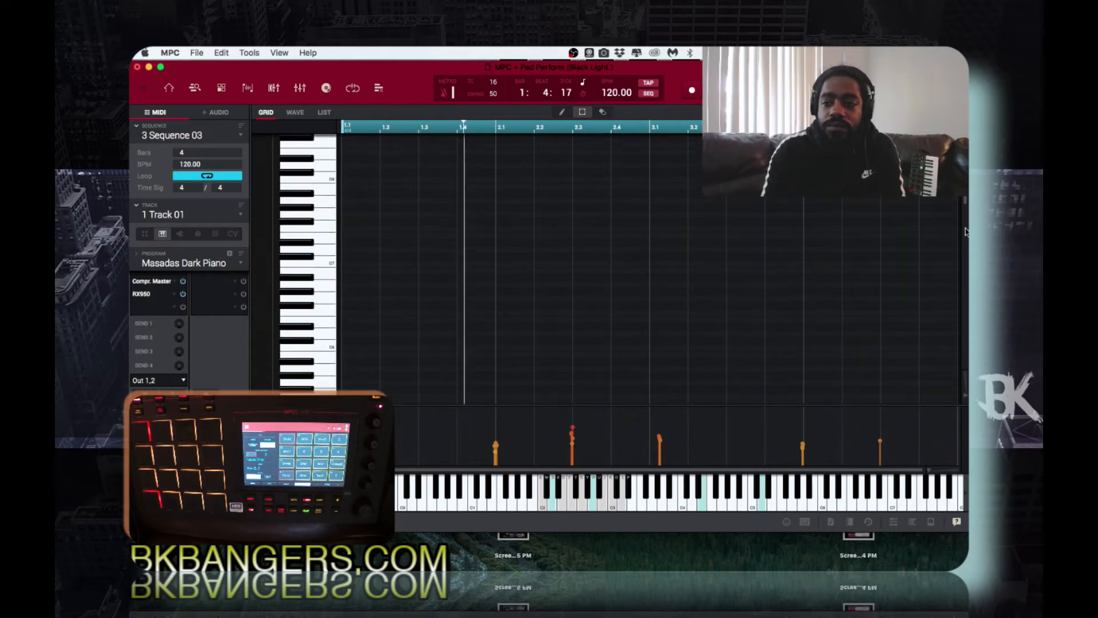
scroll(964, 213, down, 8)
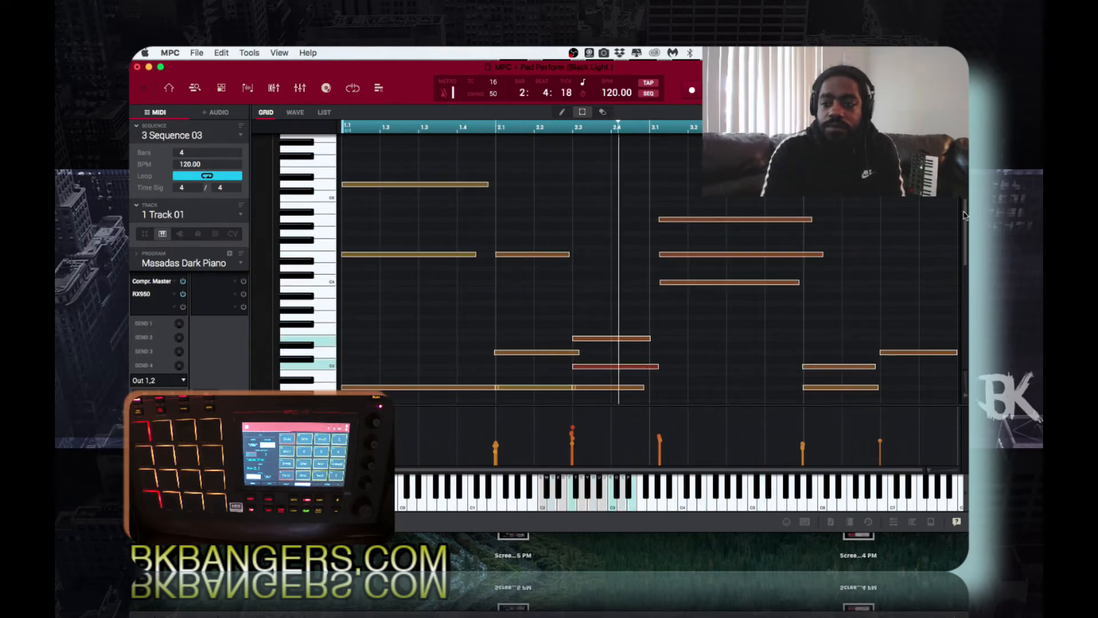
drag(965, 212, 964, 241)
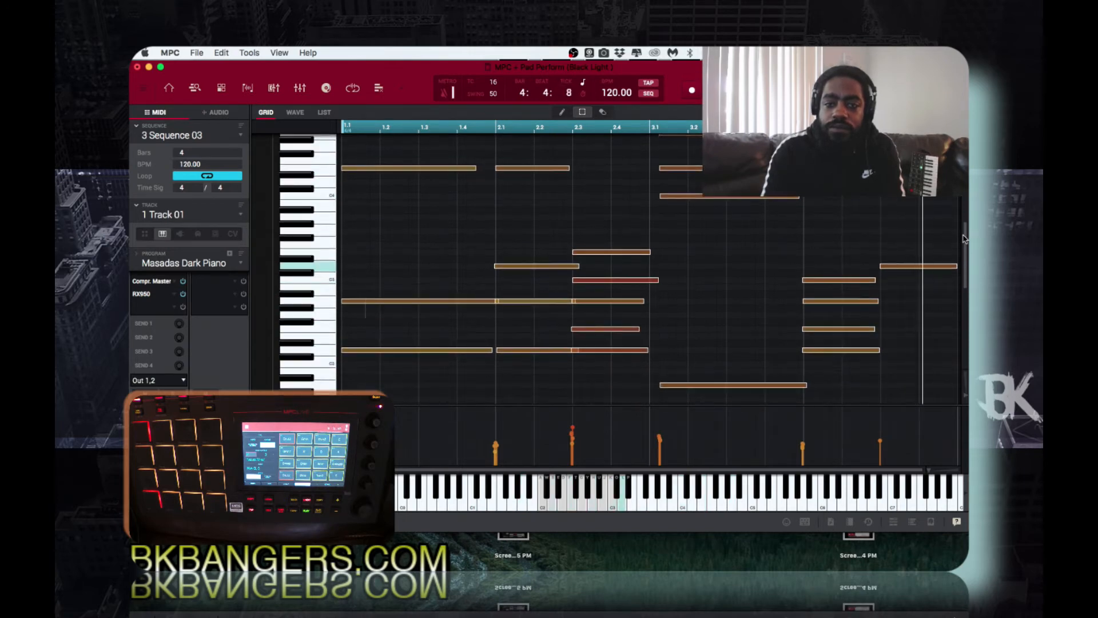
key(space)
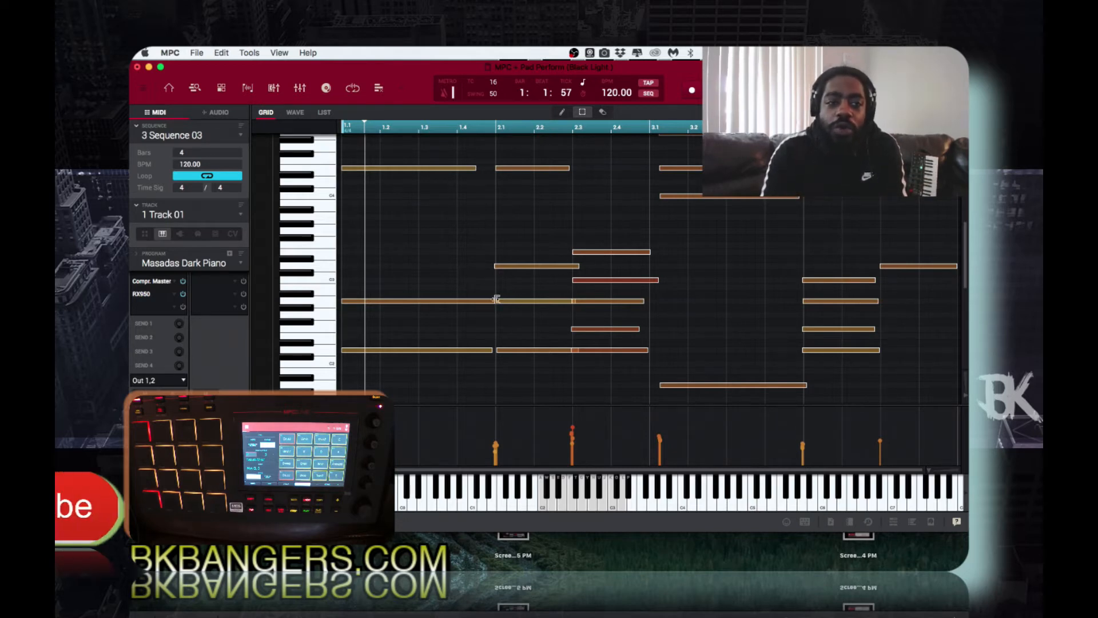
Set the Humanize options to Eagerness 8, time amount 21 pulses, note length 20% and velocity strength 40%.
click(219, 53)
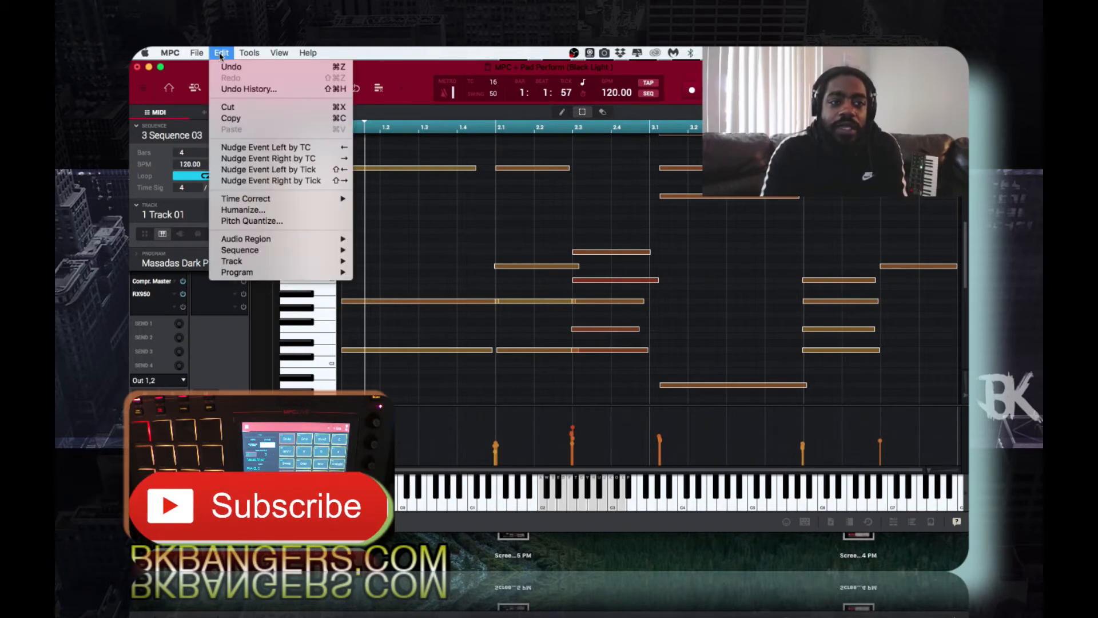
click(230, 213)
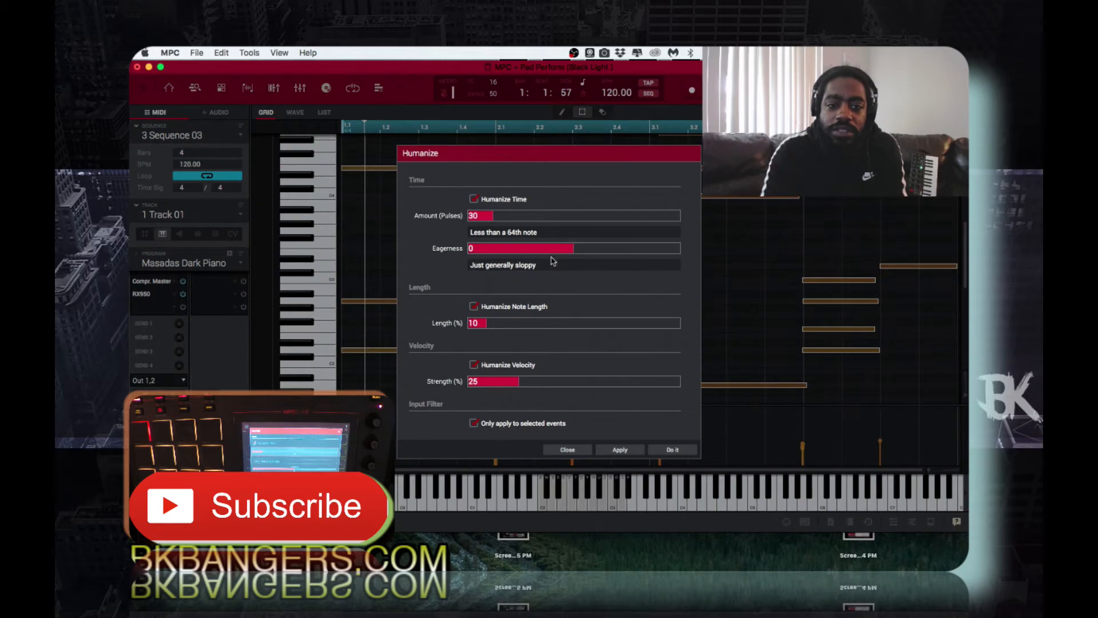
drag(572, 253, 590, 254)
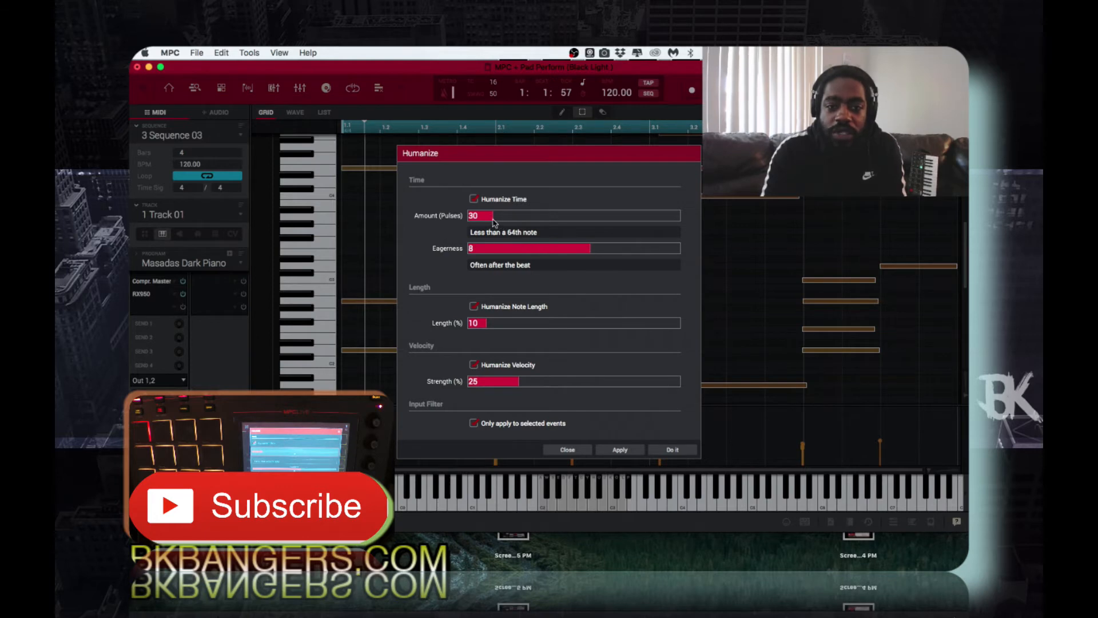
drag(495, 223, 492, 224)
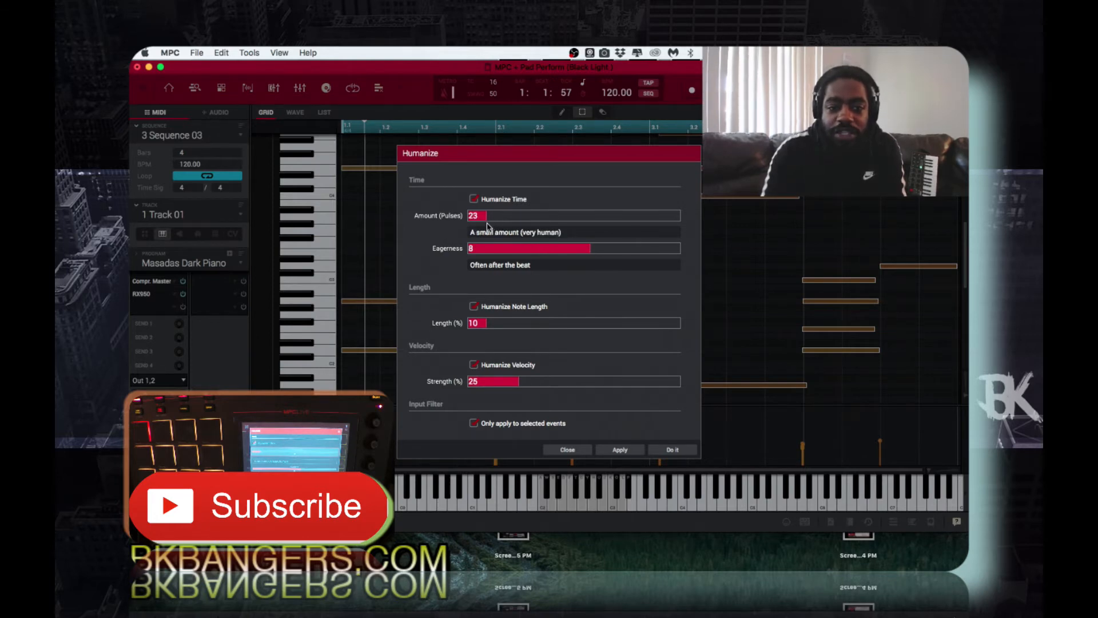
drag(489, 328, 508, 330)
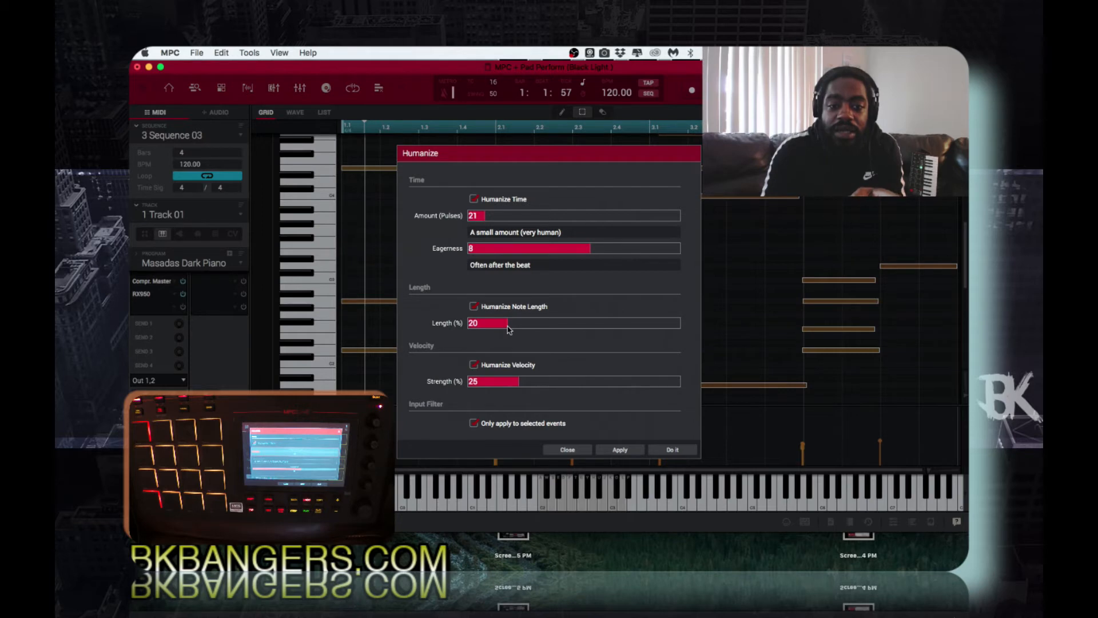
drag(521, 387, 552, 390)
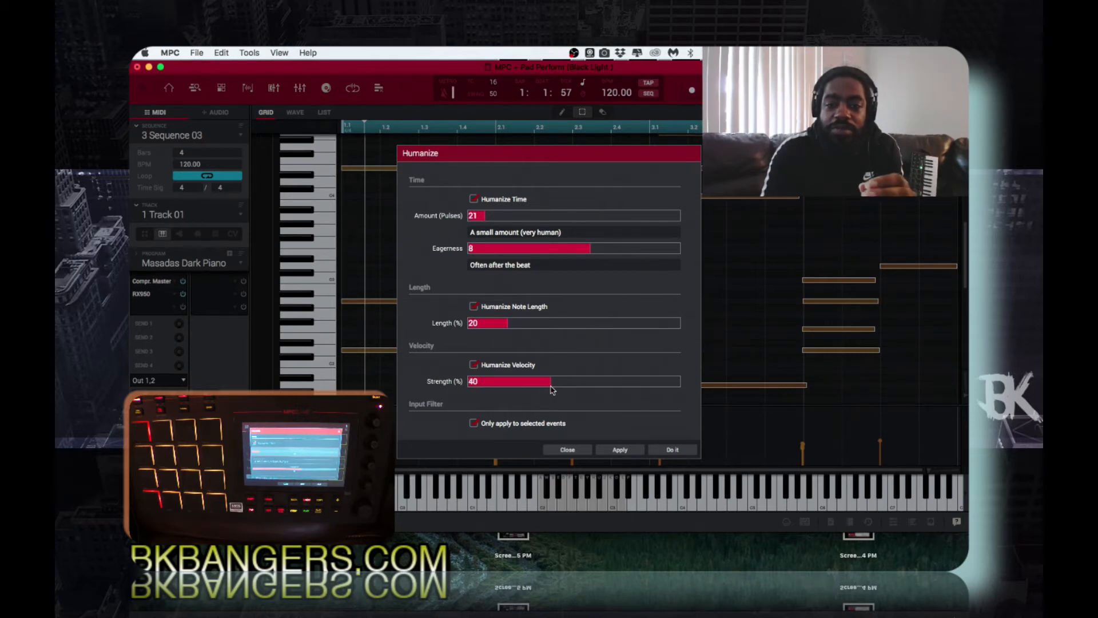
Apply the Humanize settings twice to the selected piano notes and play back the sequence.
click(628, 455)
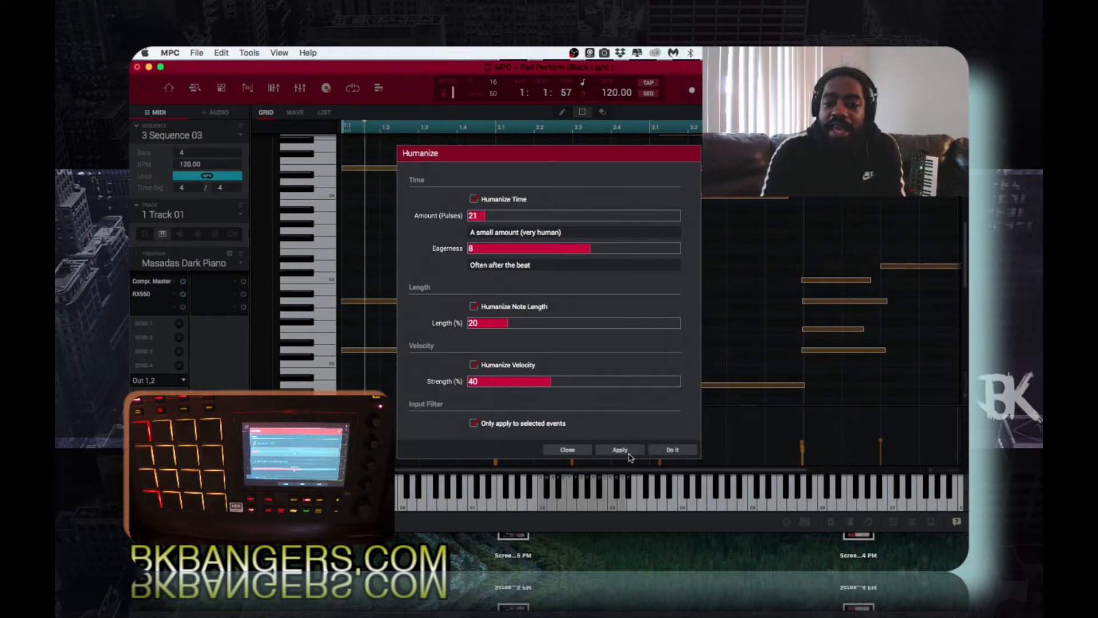
click(675, 452)
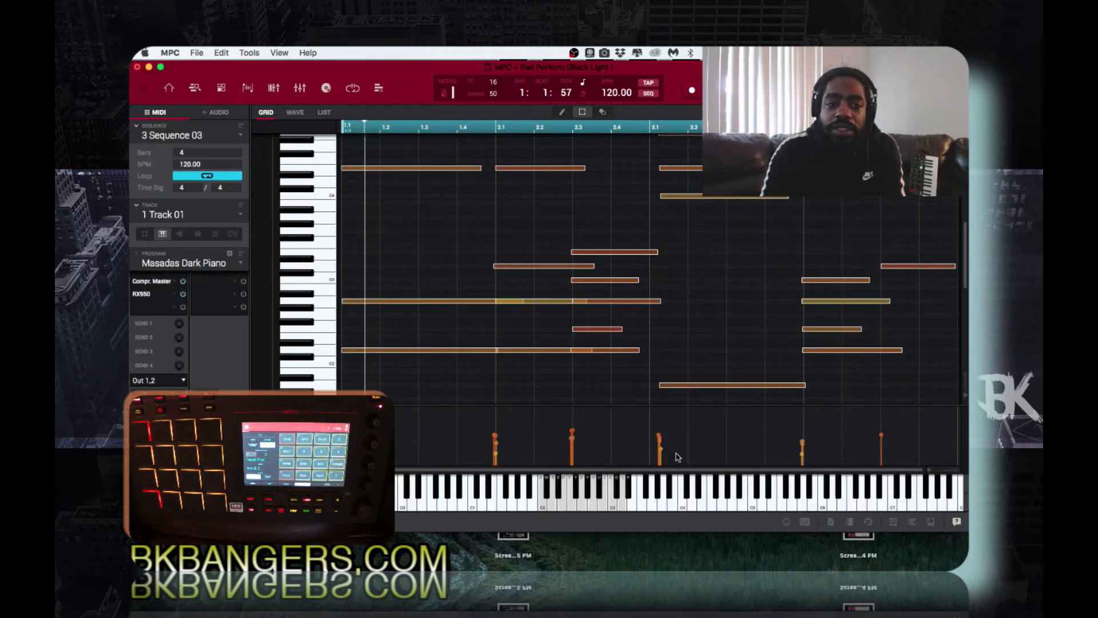
key(space)
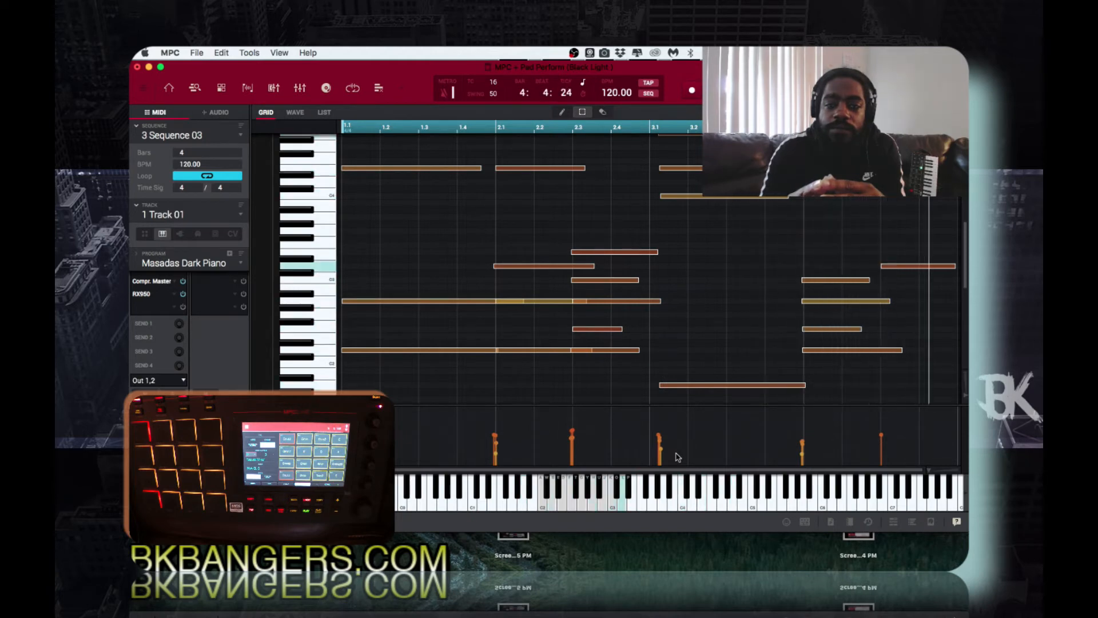
key(space)
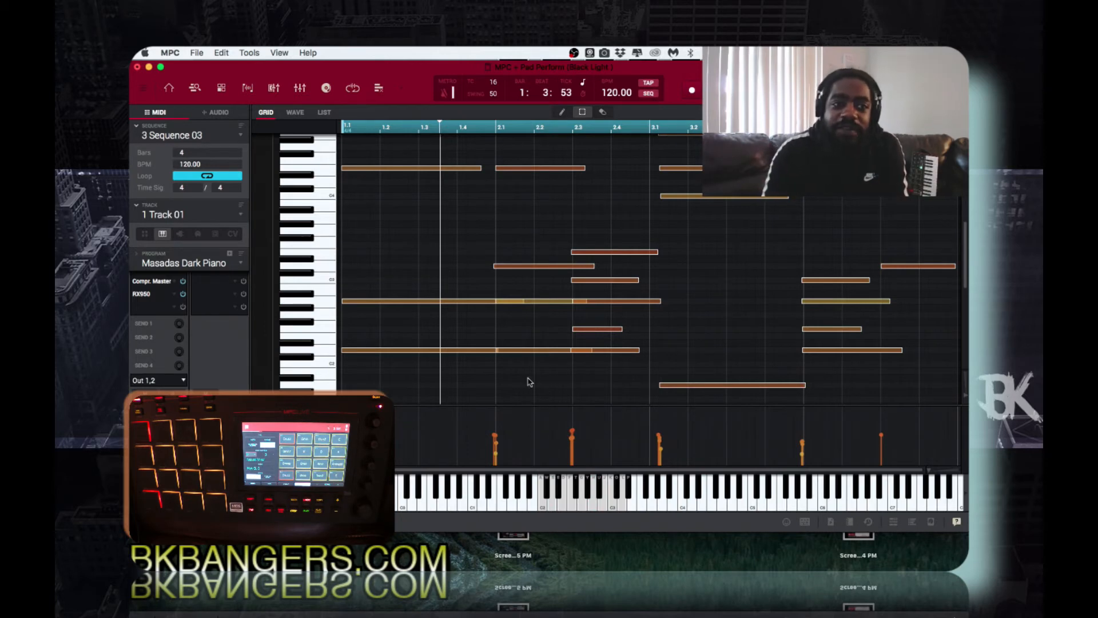
Examine the root note and scale choices of Pitch Quantize and close it without applying anything.
click(226, 53)
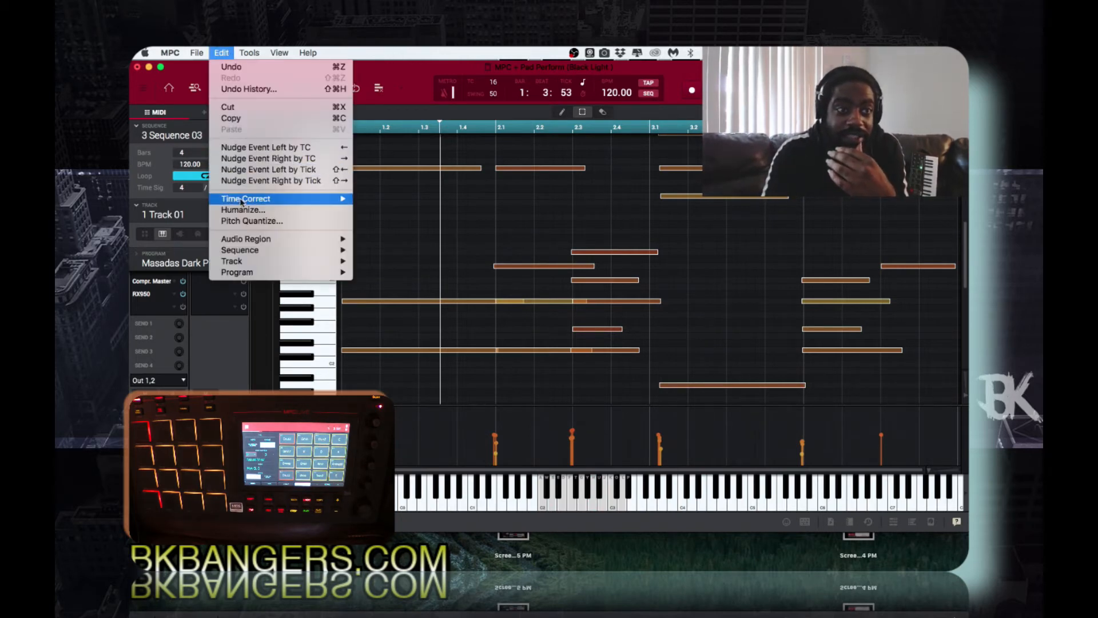
click(244, 223)
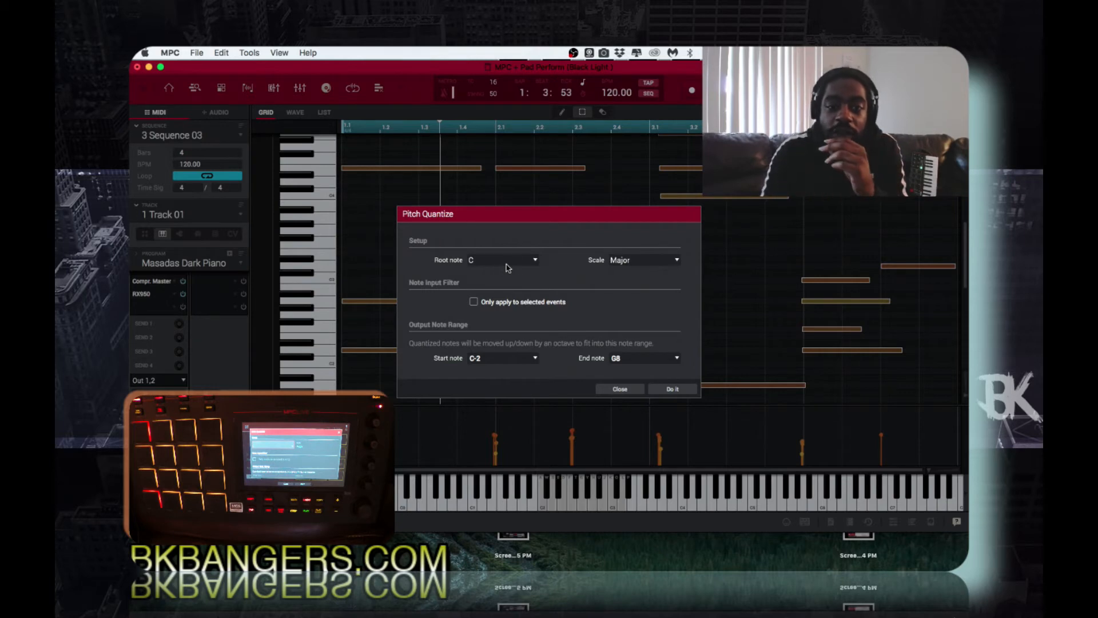
click(536, 260)
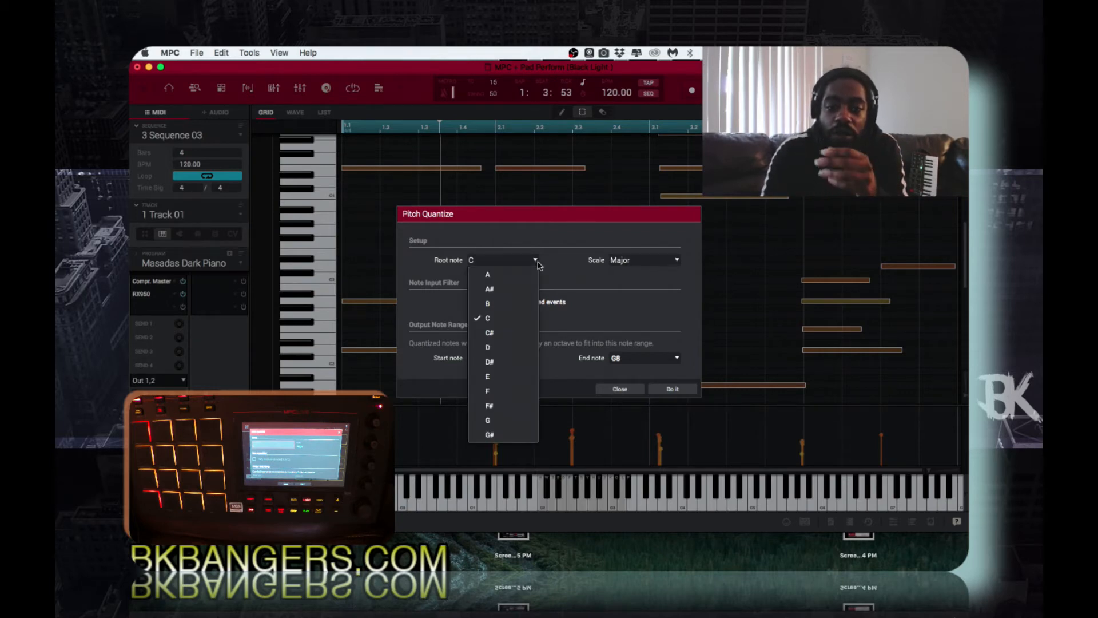
click(677, 261)
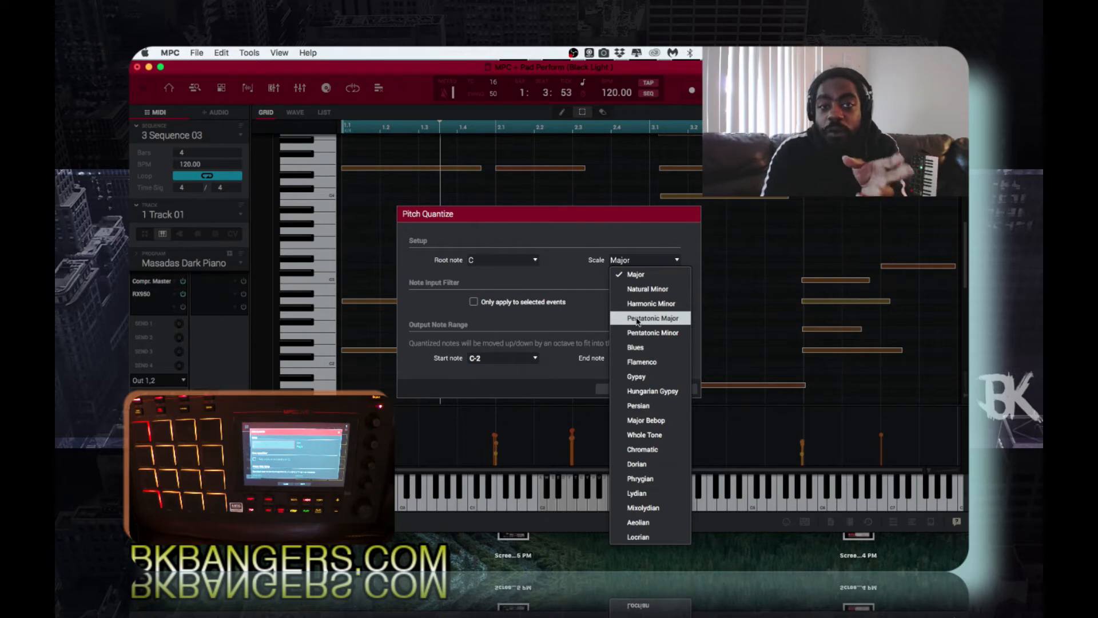
click(618, 240)
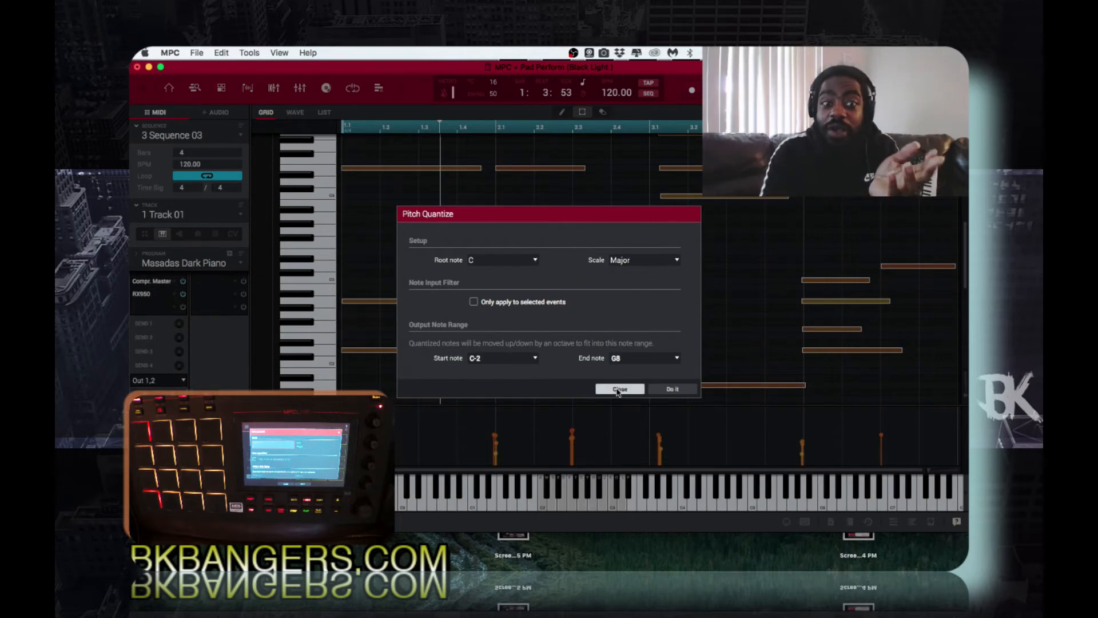
click(619, 390)
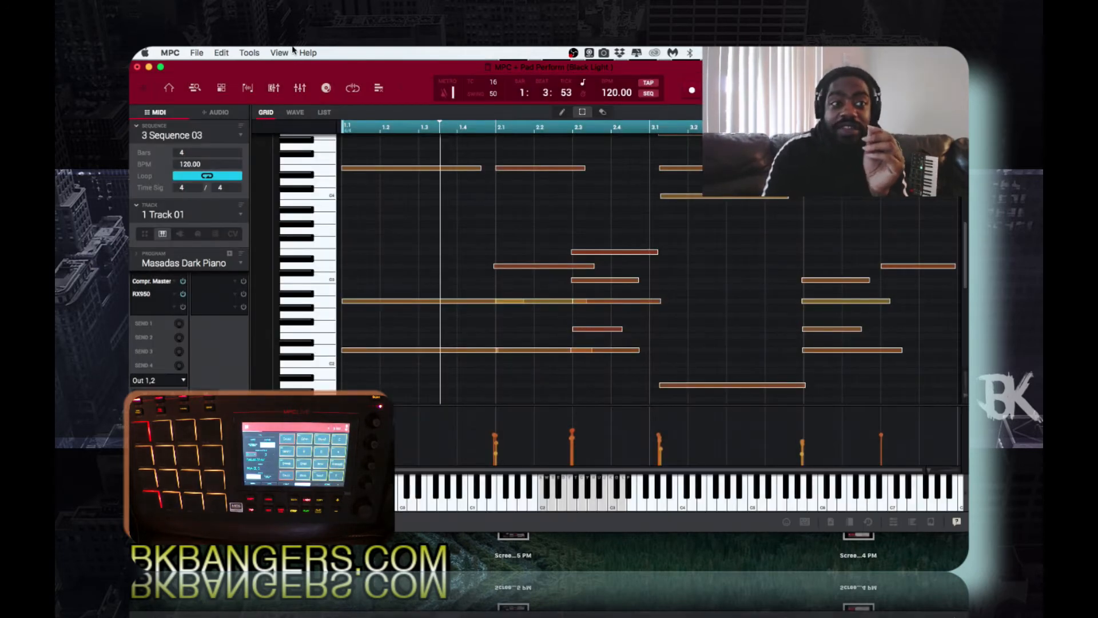
Open the Generate Random Events settings for the piano track.
click(253, 53)
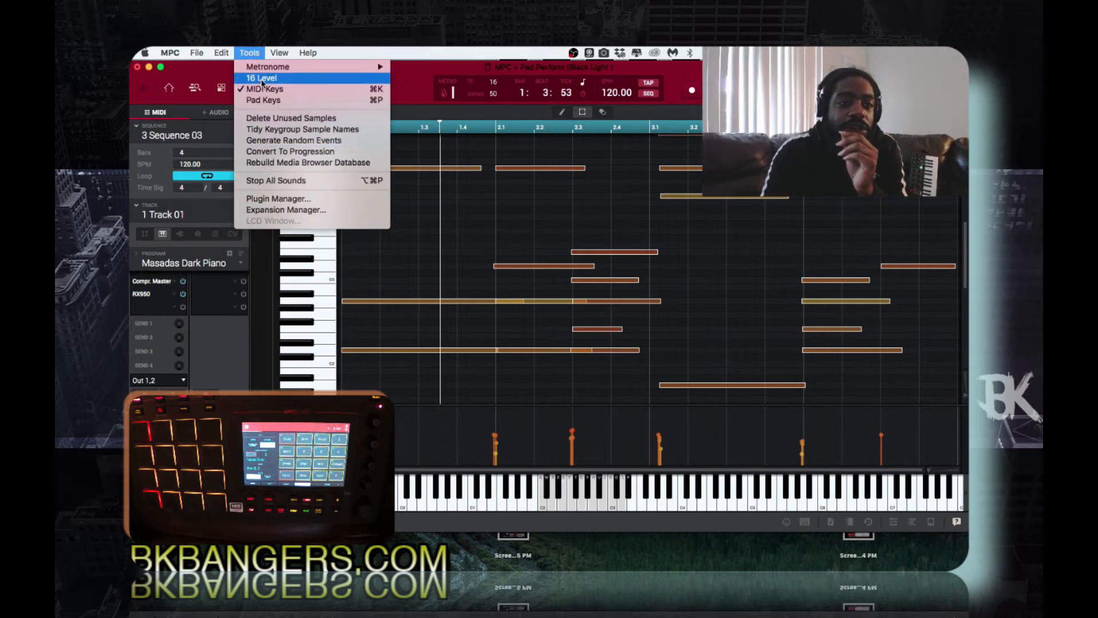
mouse_move(275, 54)
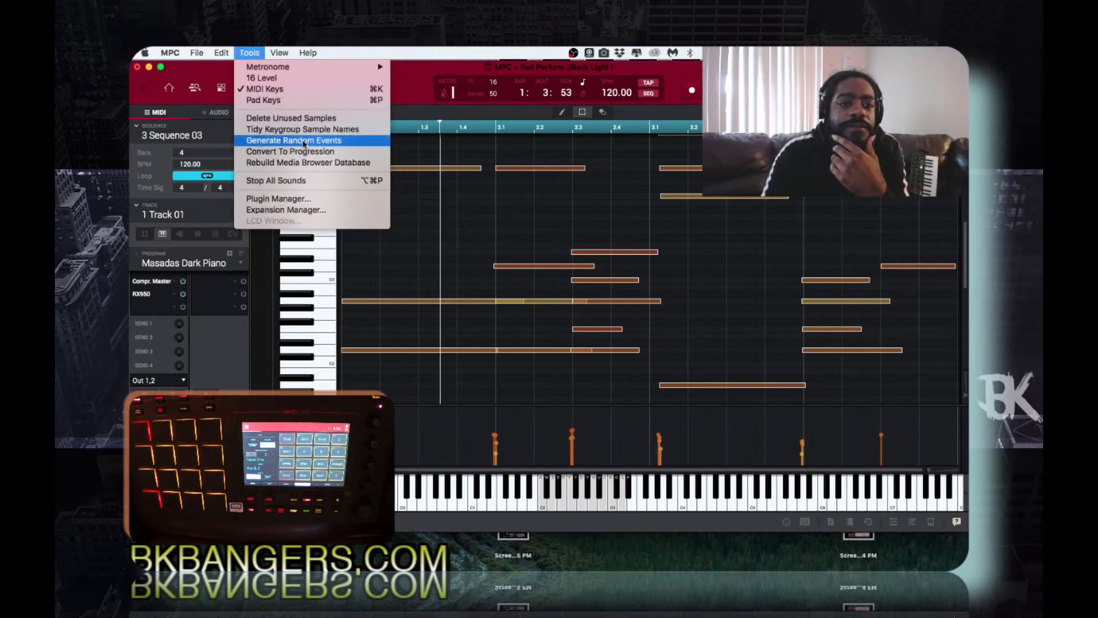
click(303, 143)
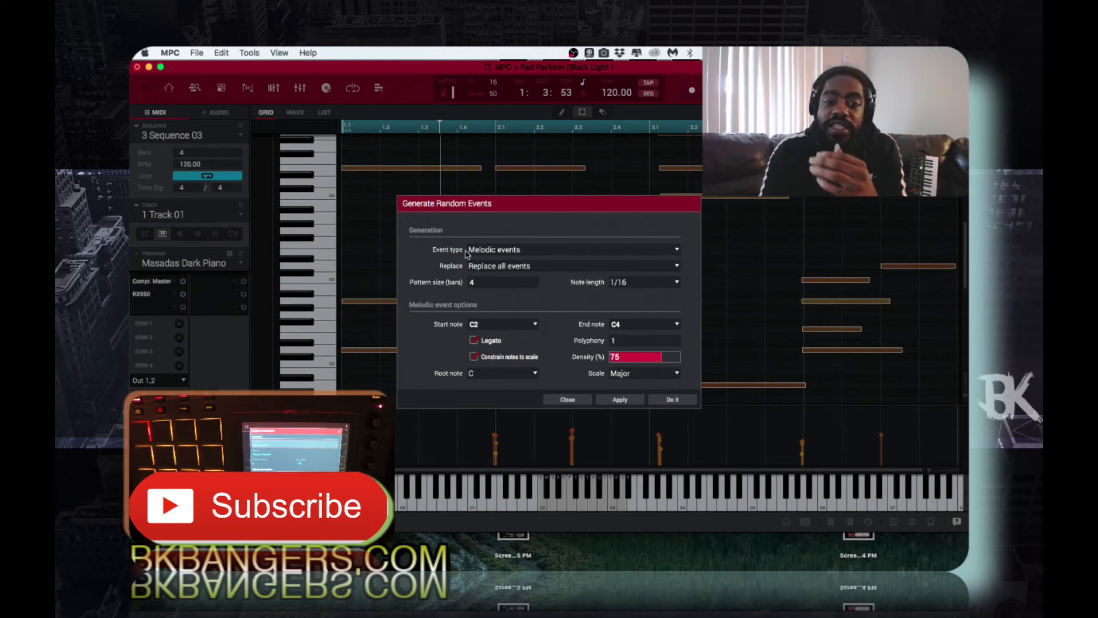
Examine the event type, replacement and note length choices for generating random events, keeping the current selections.
click(677, 250)
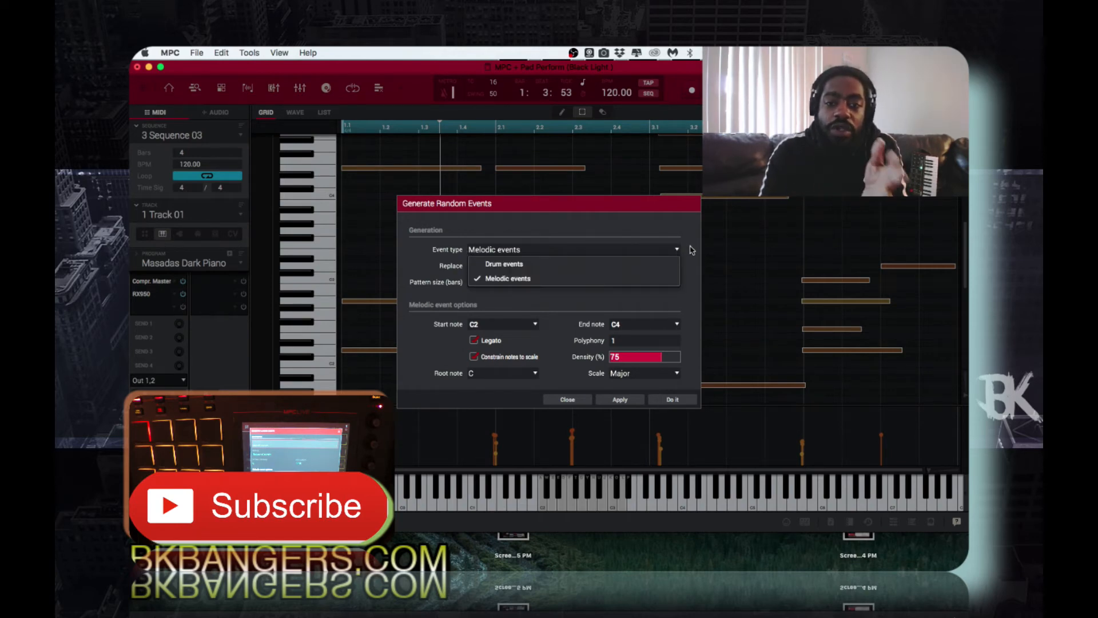
click(692, 250)
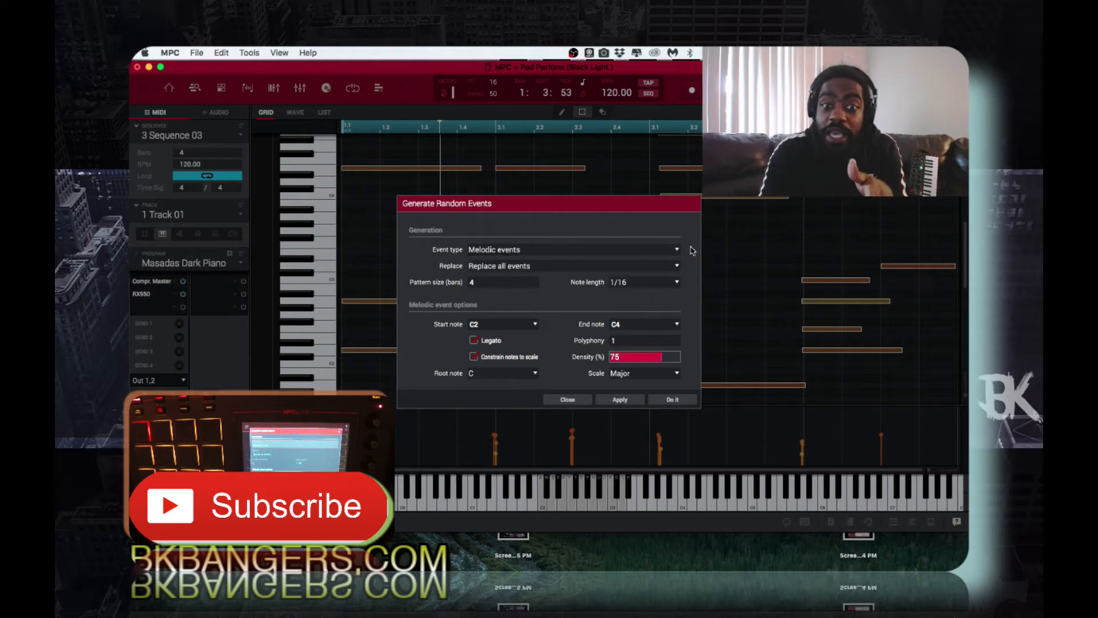
click(676, 251)
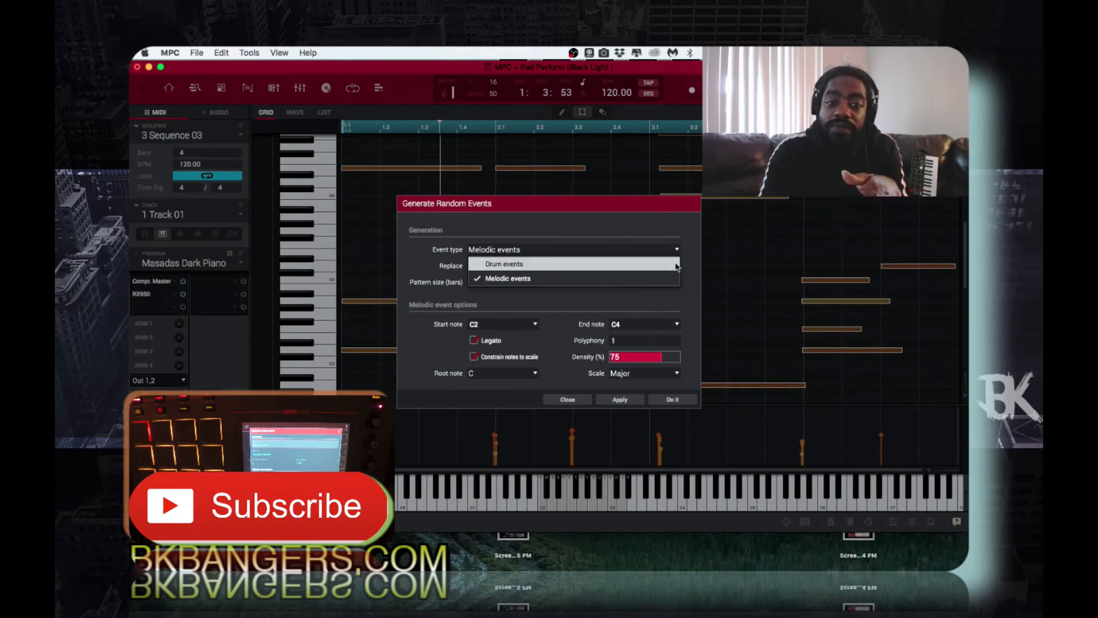
click(682, 238)
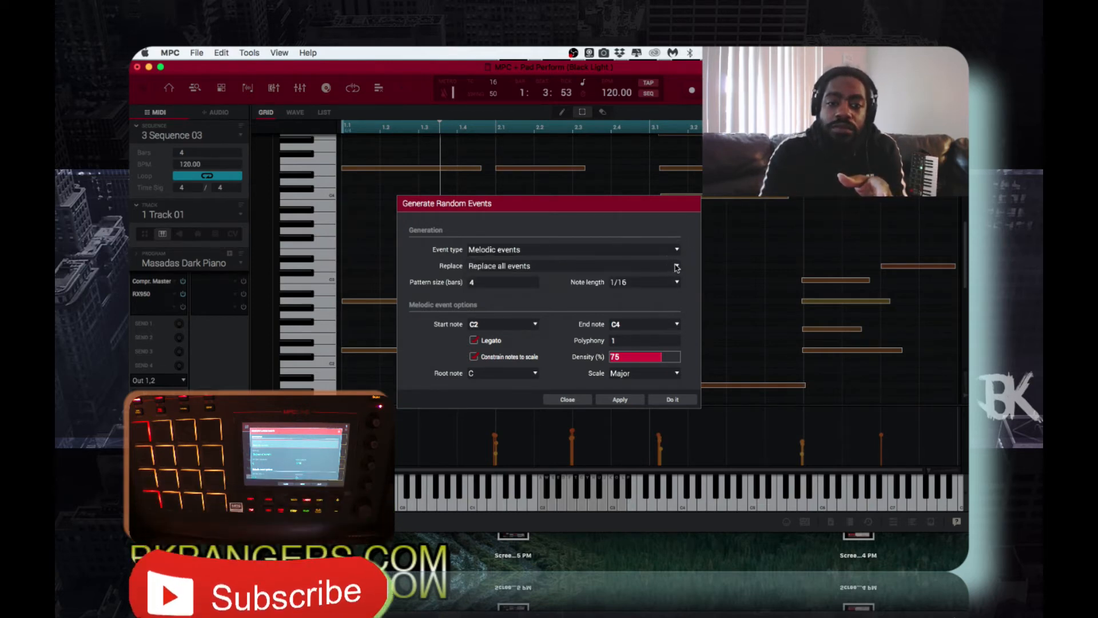
click(677, 266)
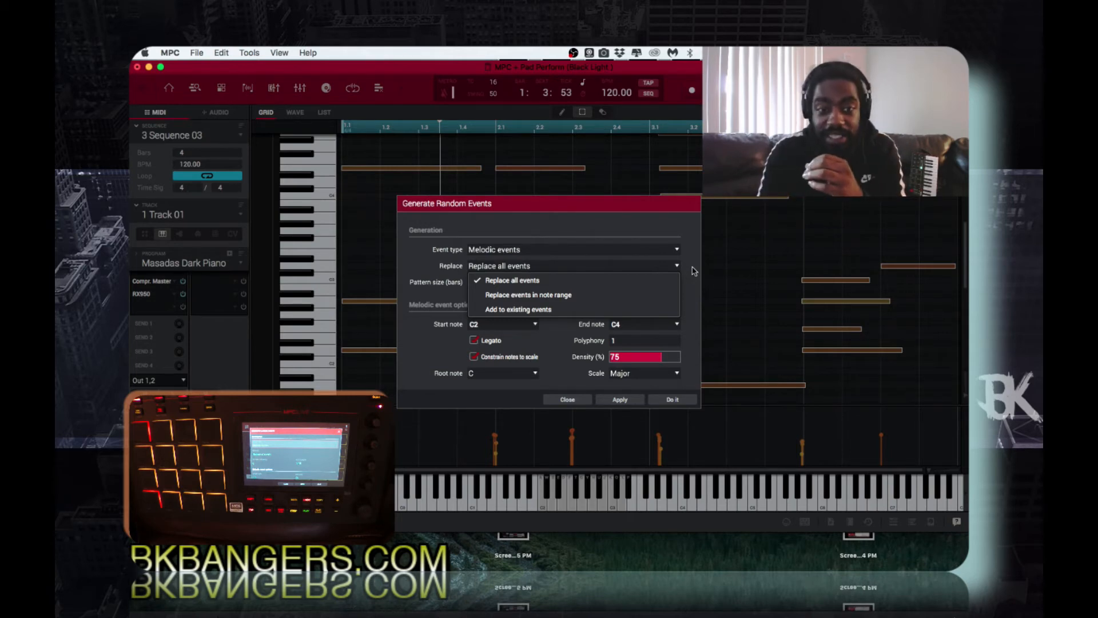
click(694, 289)
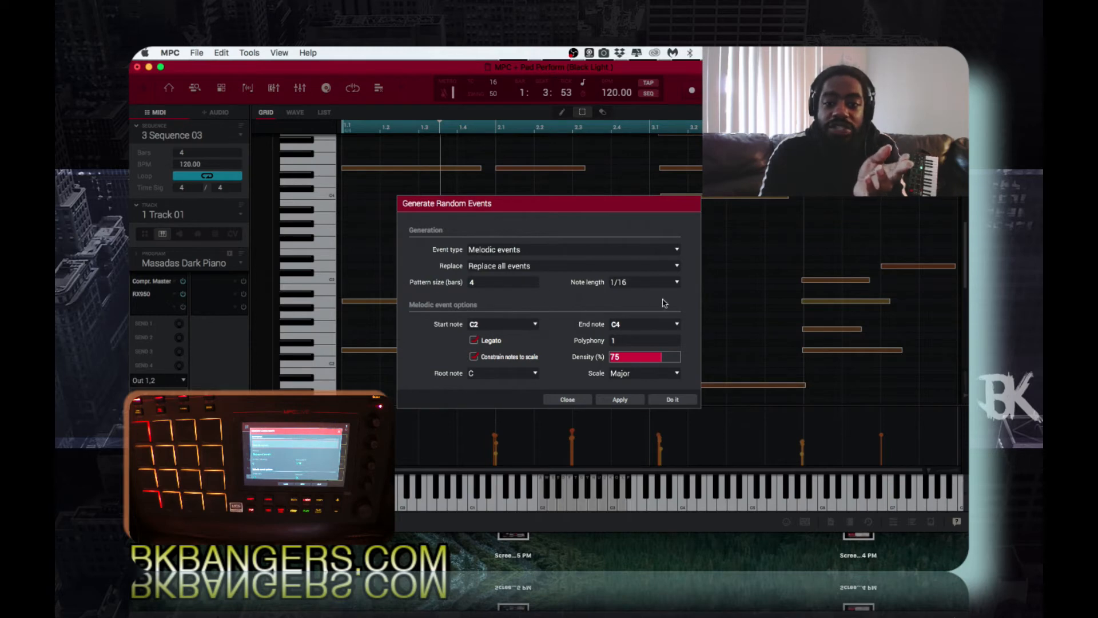
click(674, 286)
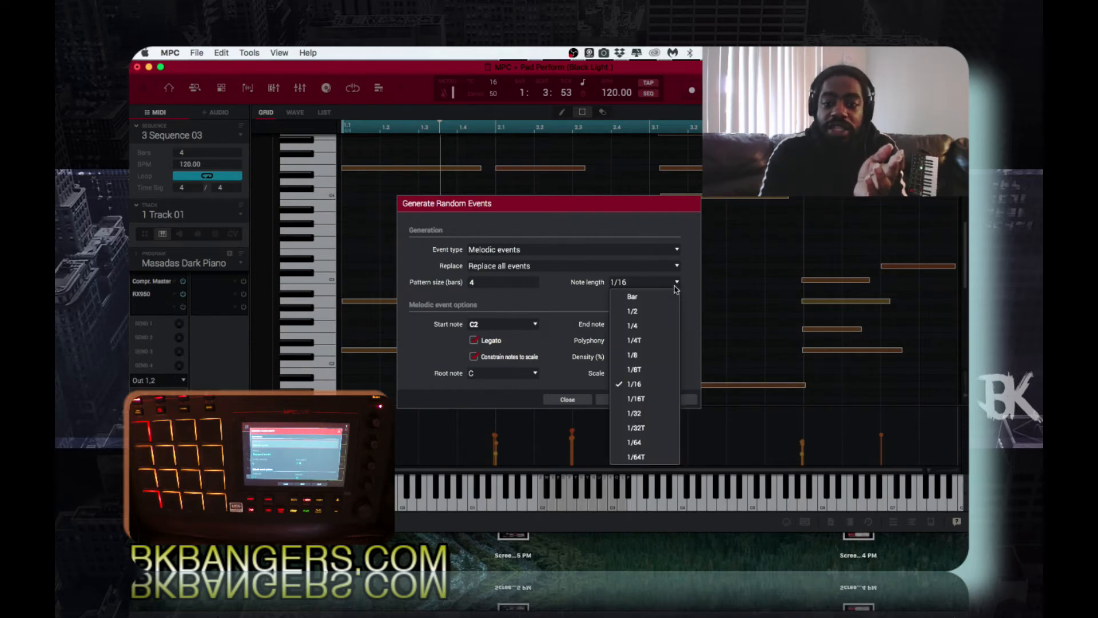
click(690, 285)
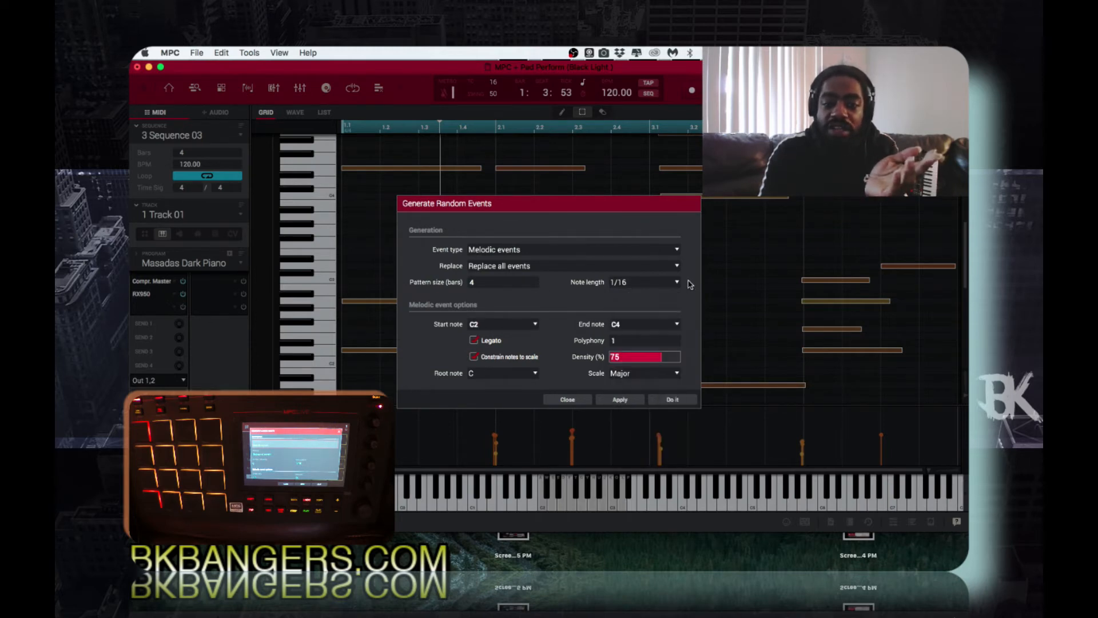
Set the start note of the random melodic events to D3 and check the octave choices for the end note.
click(536, 325)
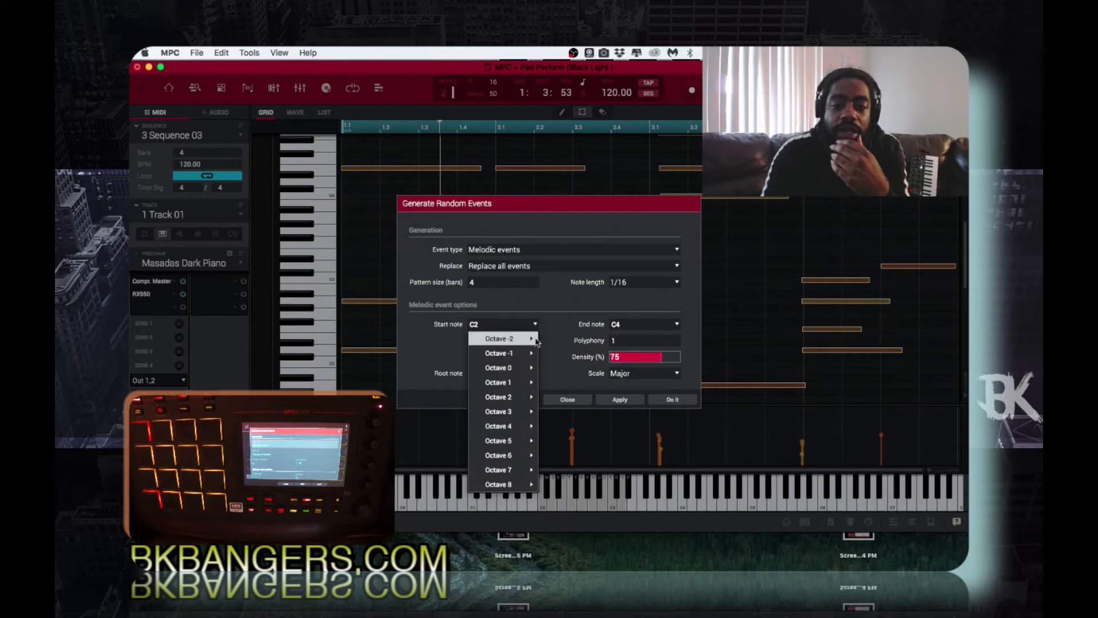
mouse_move(531, 358)
mouse_move(530, 384)
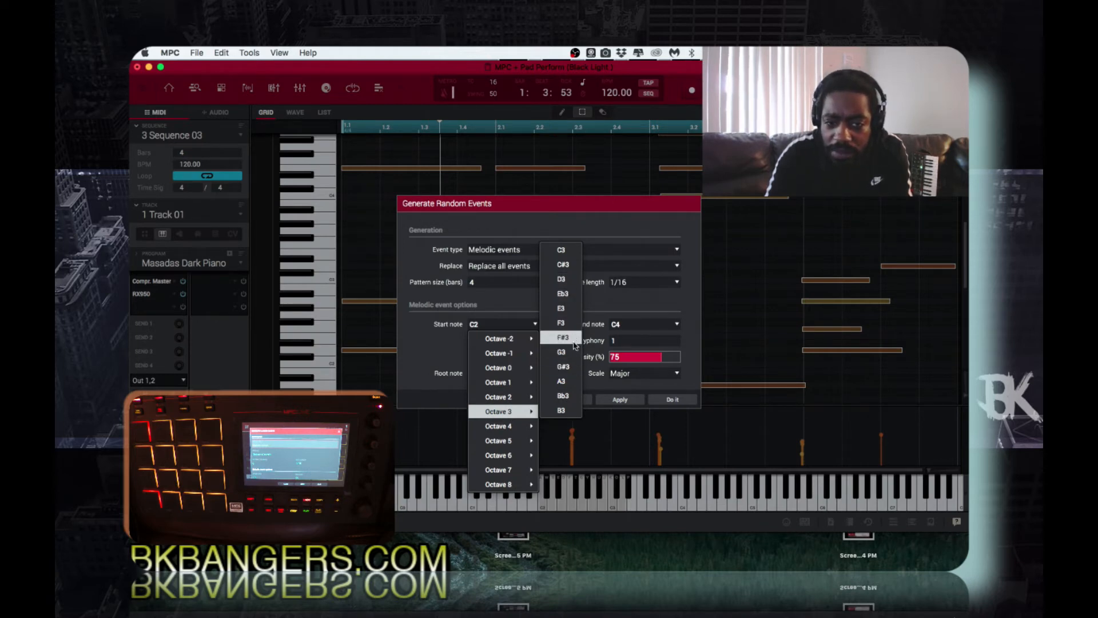
click(576, 280)
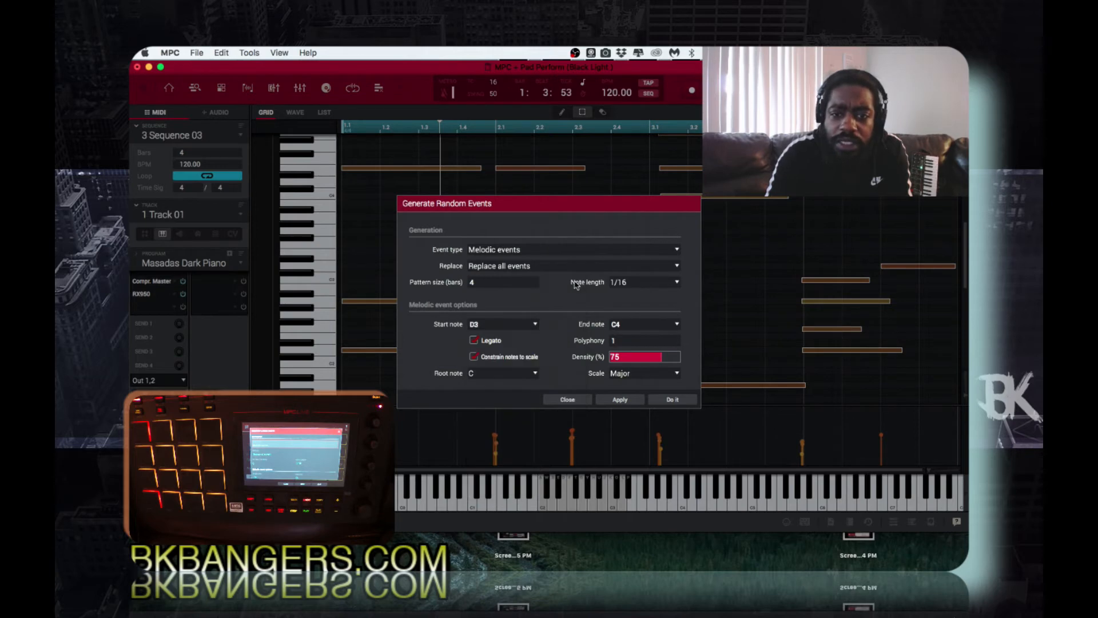
click(678, 325)
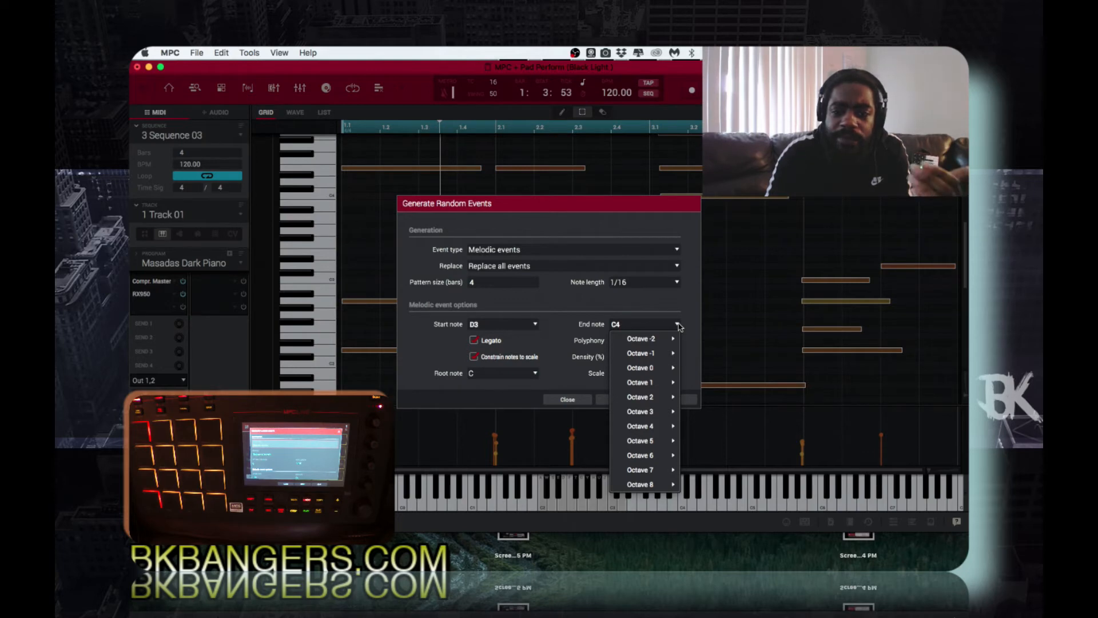
click(692, 307)
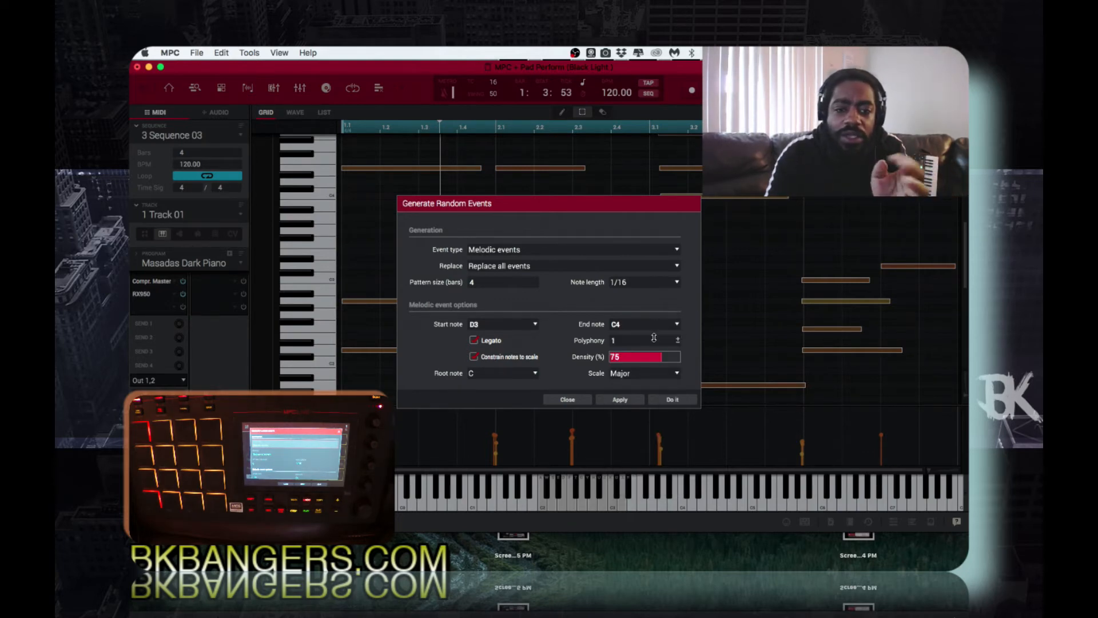
Set the root note of the random melodic events to D and the scale to Natural Minor.
click(536, 375)
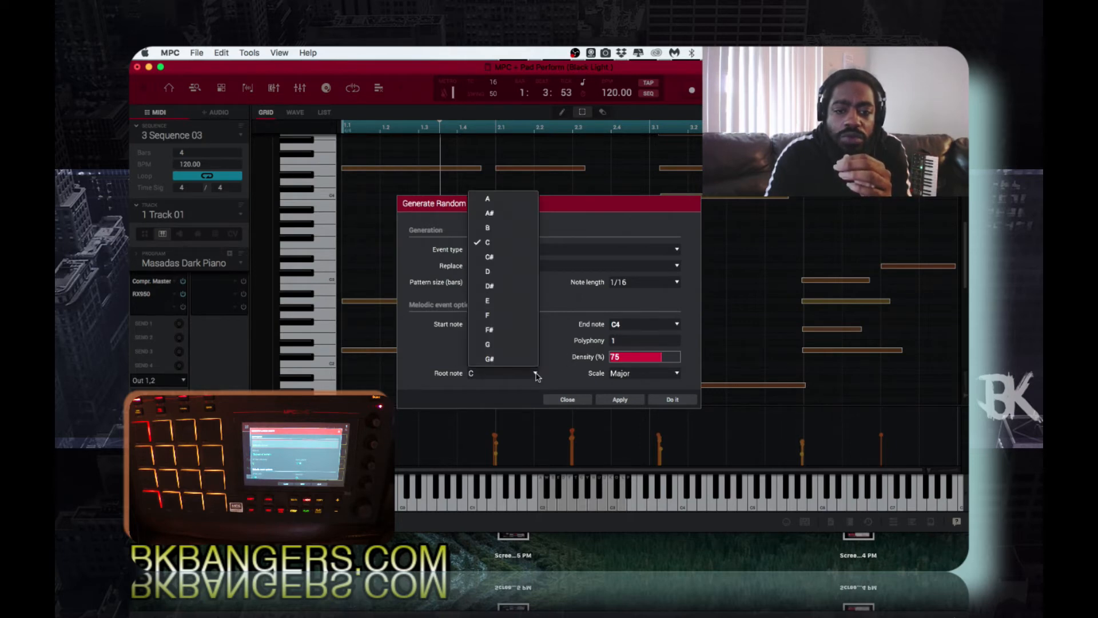
click(529, 271)
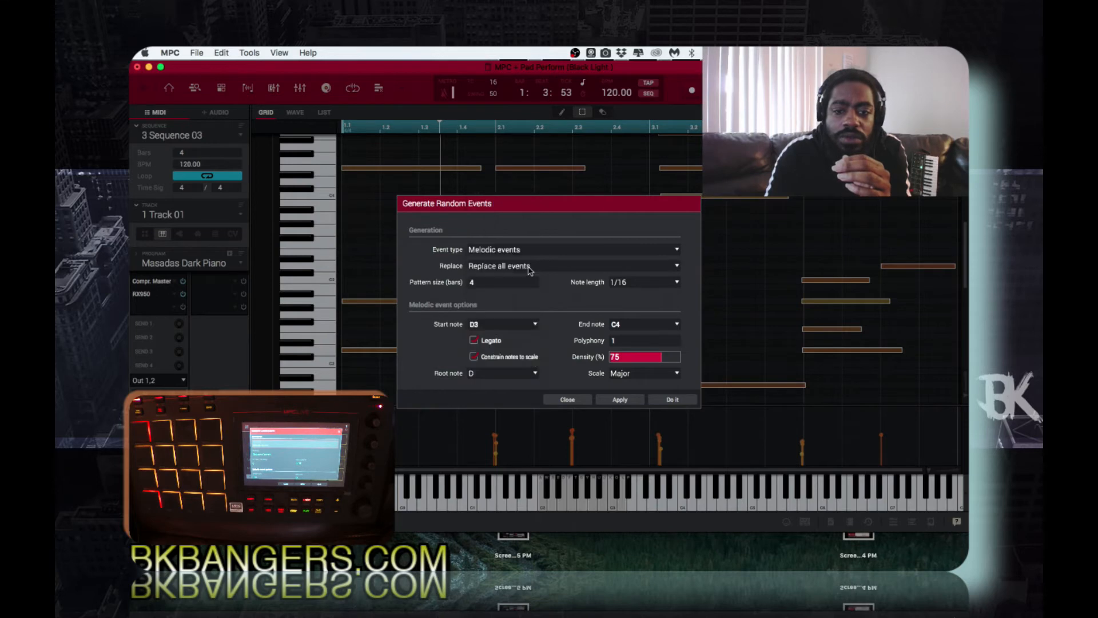
click(677, 376)
click(649, 111)
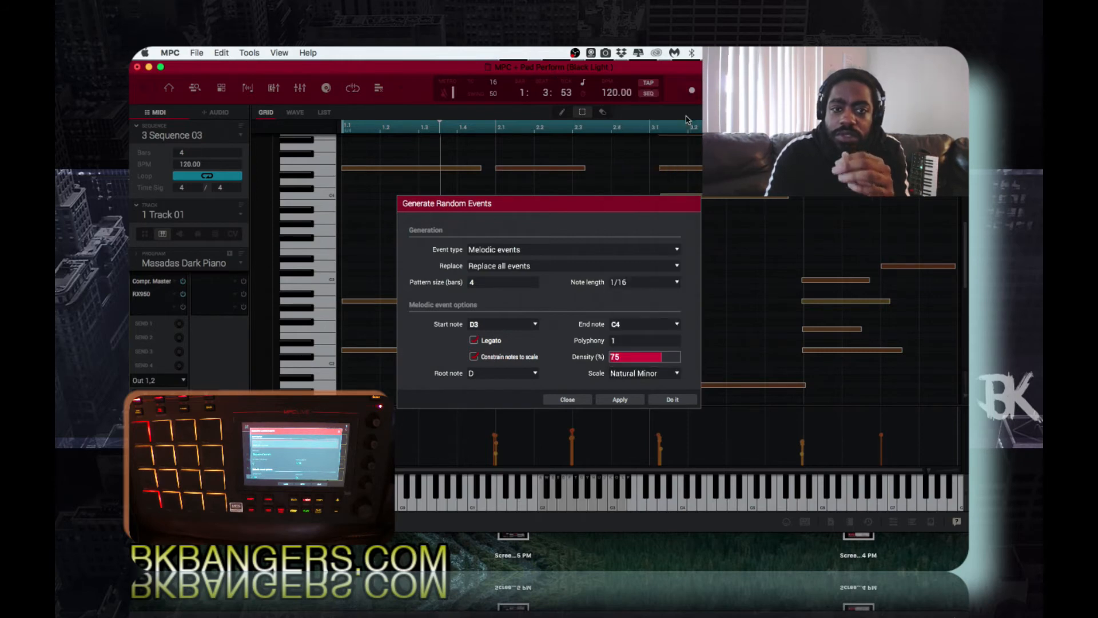
Generate random melodic events at 75% density on the piano track, and undo the second pass of generated notes.
click(622, 401)
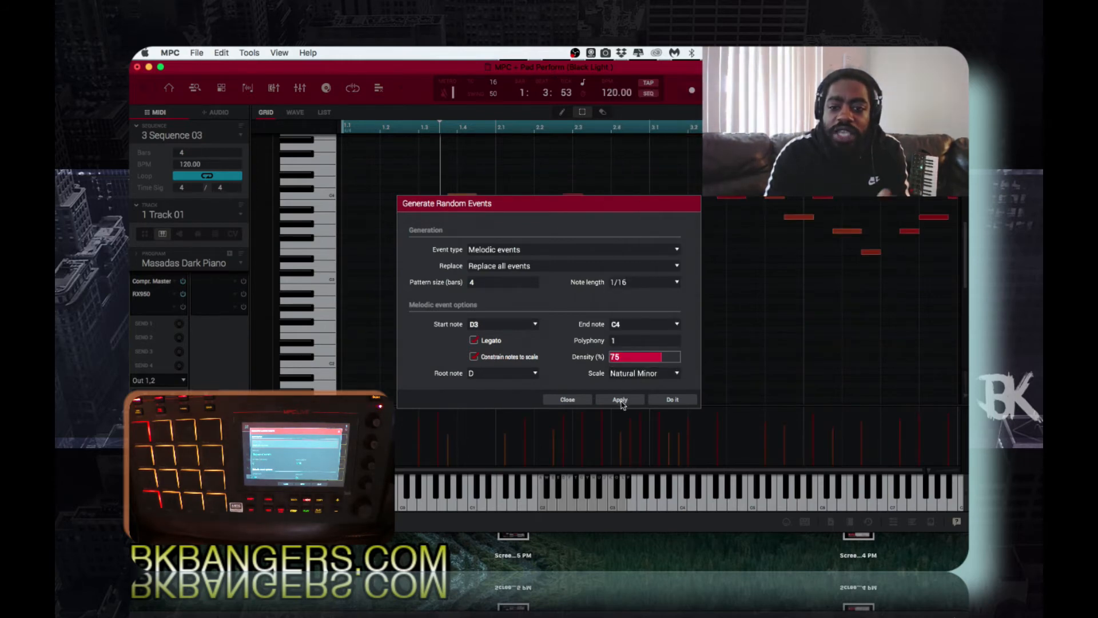
click(673, 402)
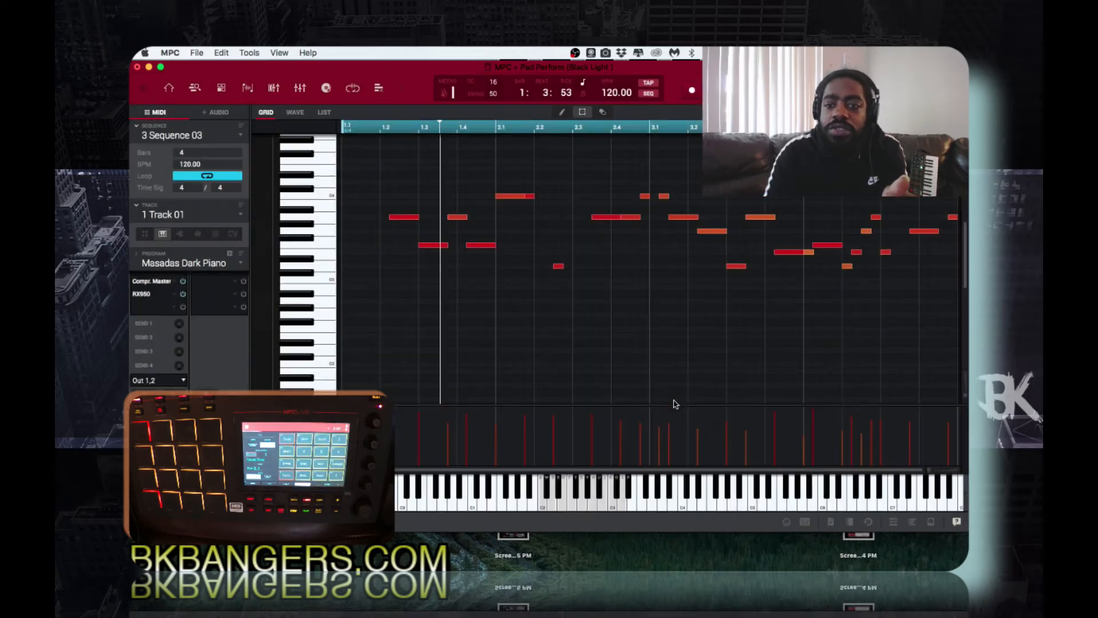
key(e)
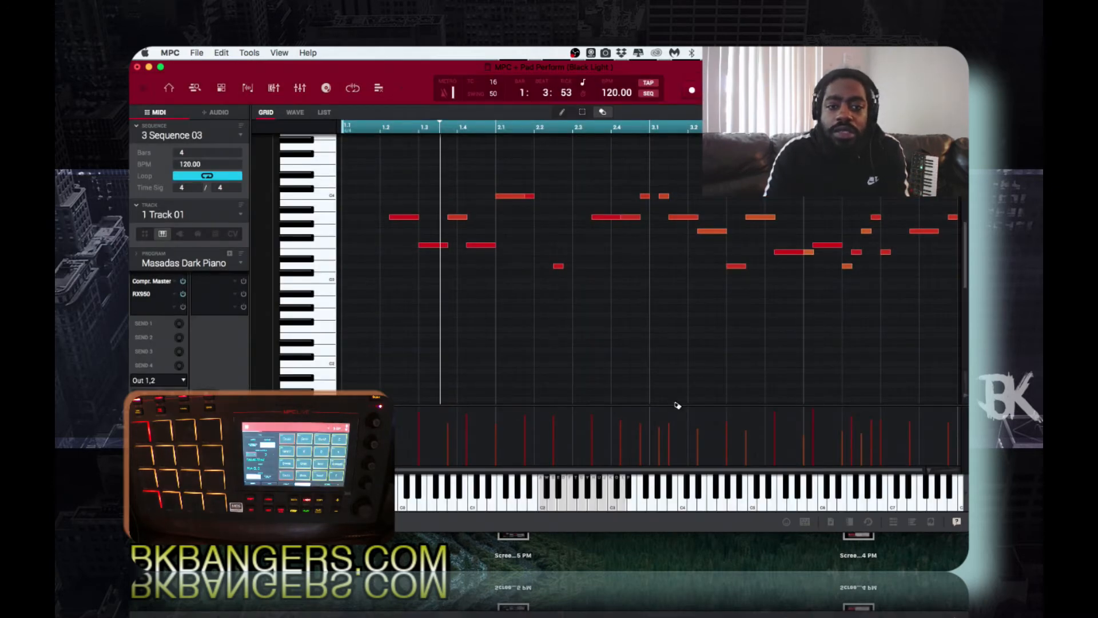
key(super+z)
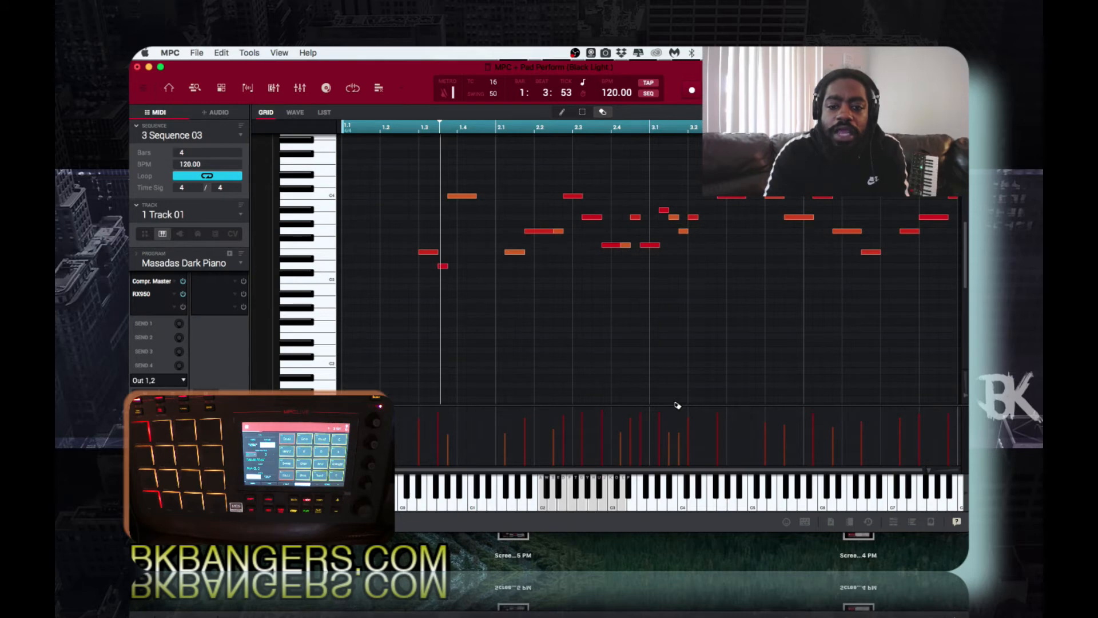
key(s)
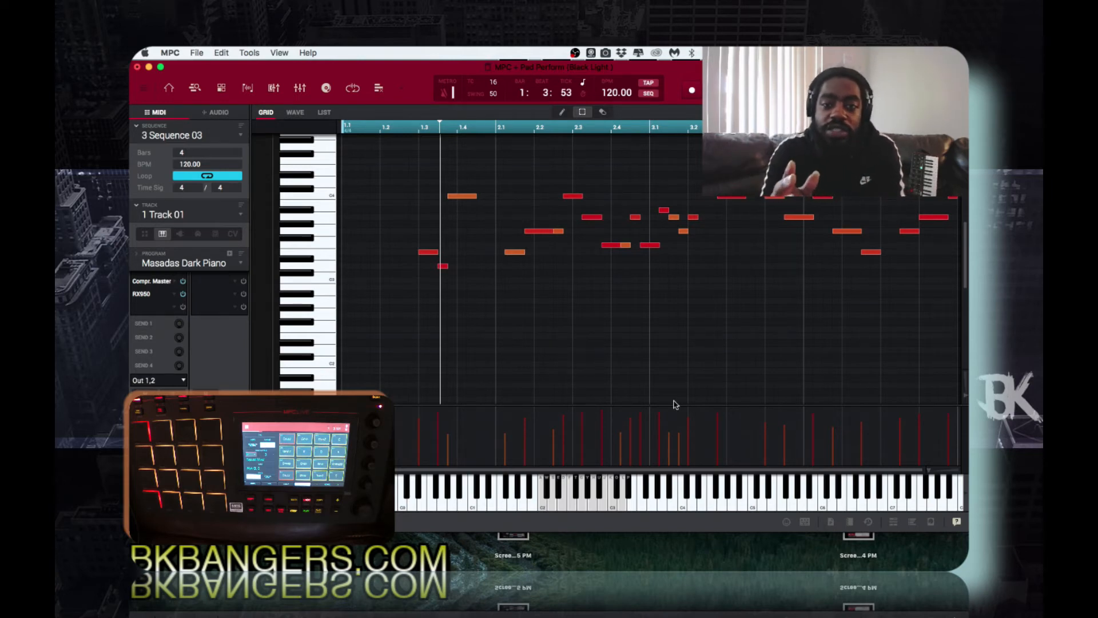
Play back the generated melody and undo the random event generation on the piano track.
key(space)
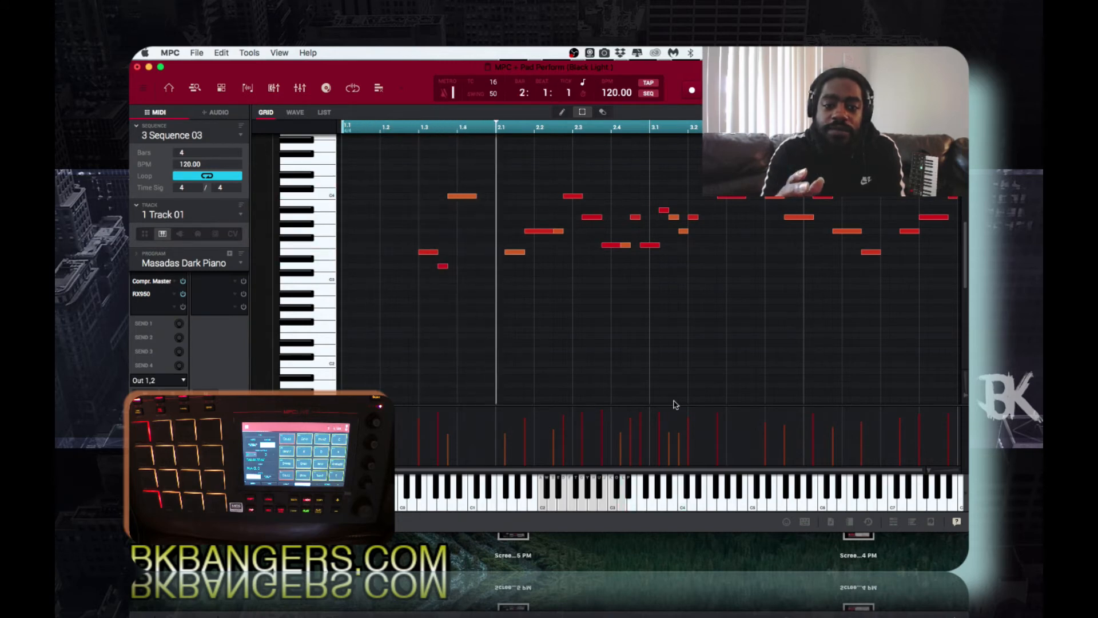
scroll(675, 405, up, 1)
scroll(675, 405, down, 3)
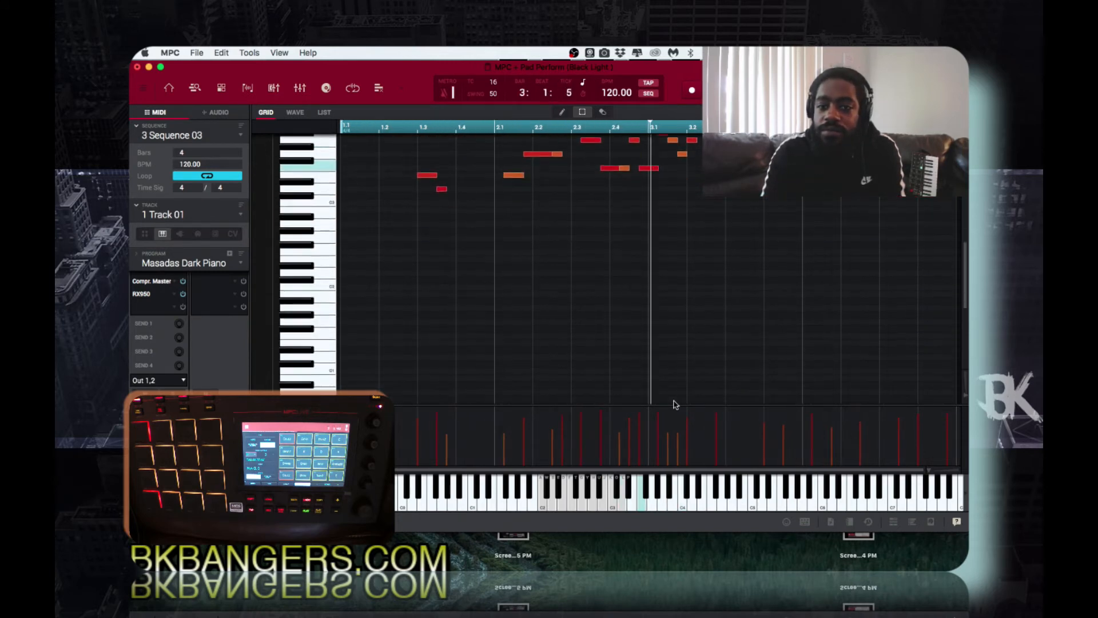
scroll(675, 404, up, 6)
scroll(675, 404, down, 3)
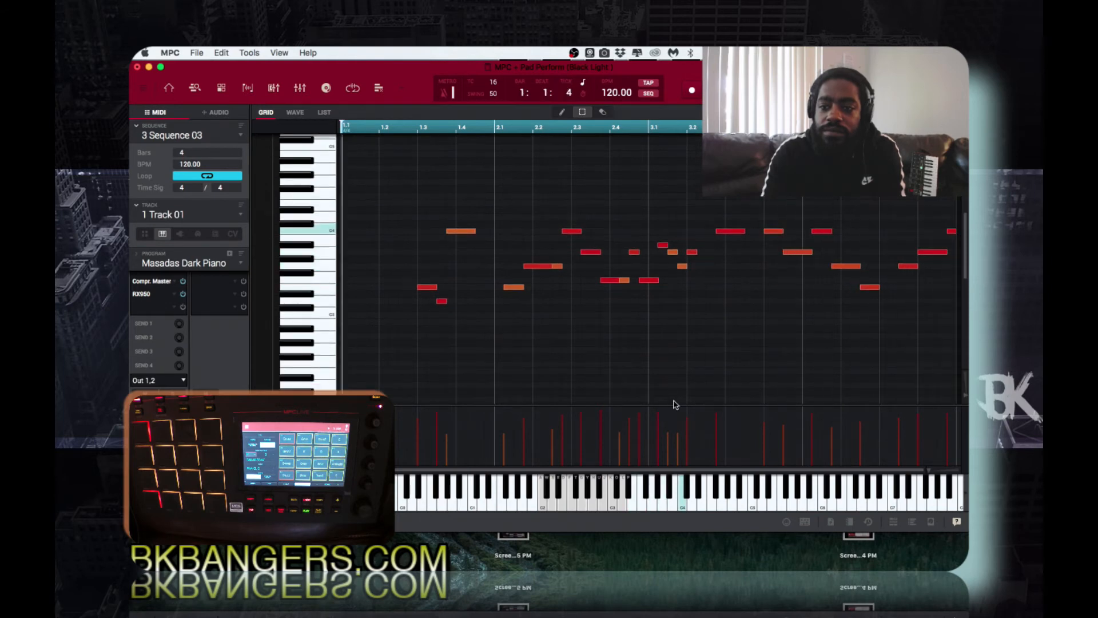
key(e)
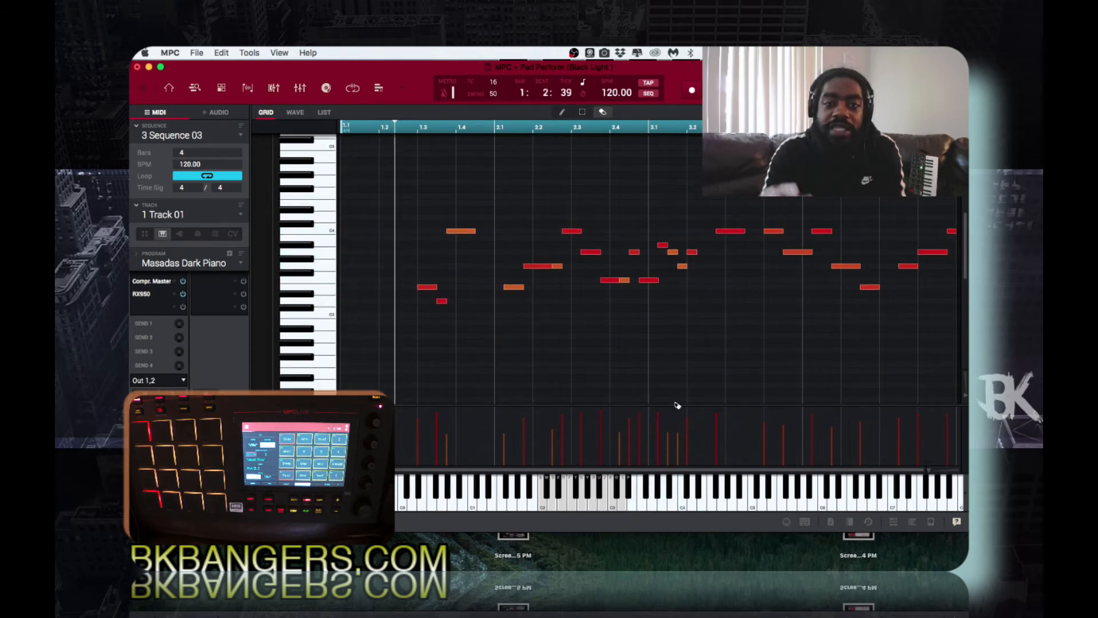
key(super+z)
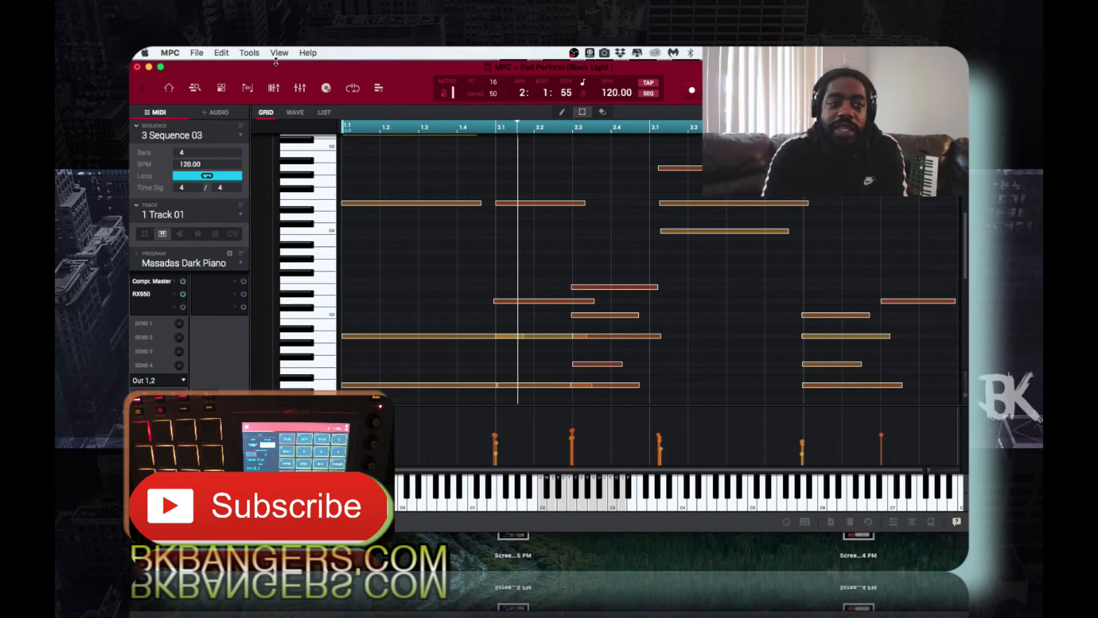
Reopen Generate Random Events and preview melodic events at 48% density with Legato and Constrain notes to scale disabled.
click(256, 52)
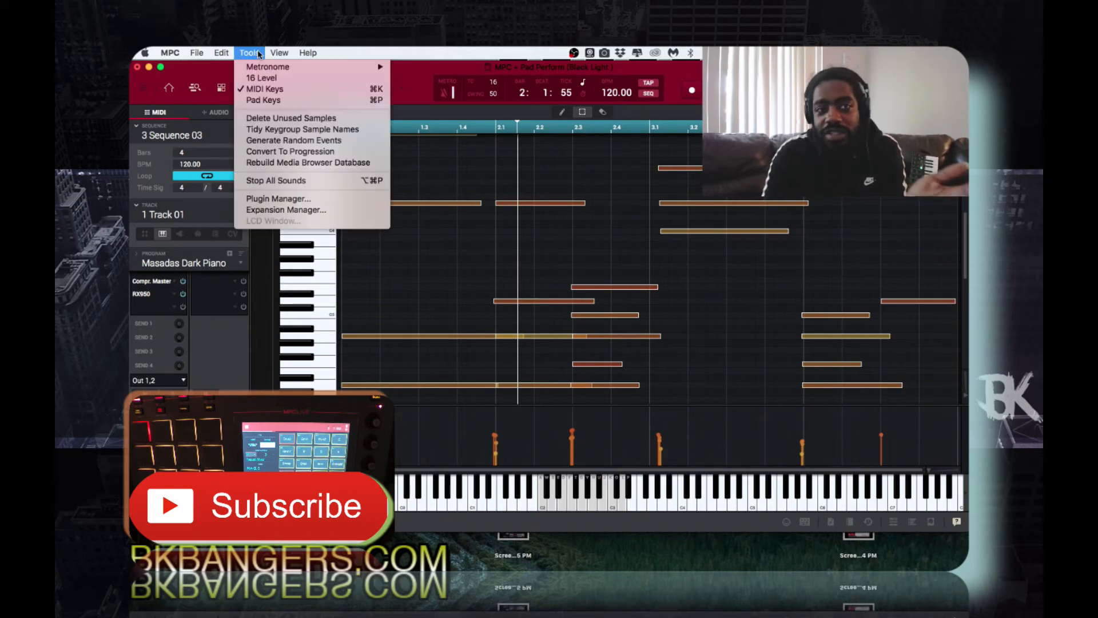
click(264, 140)
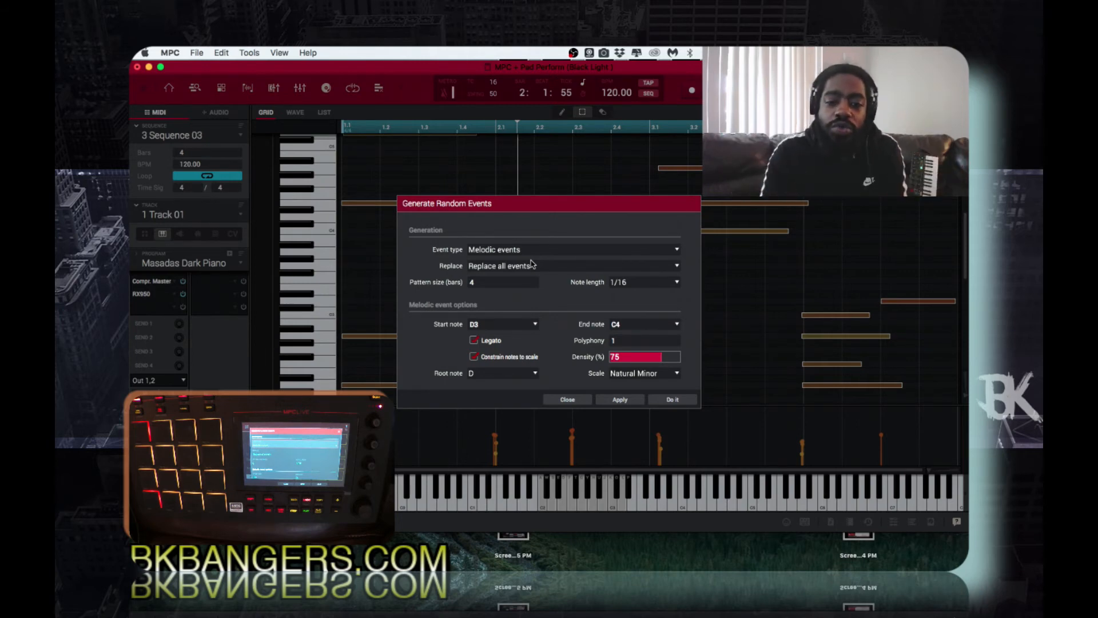
drag(624, 357, 624, 396)
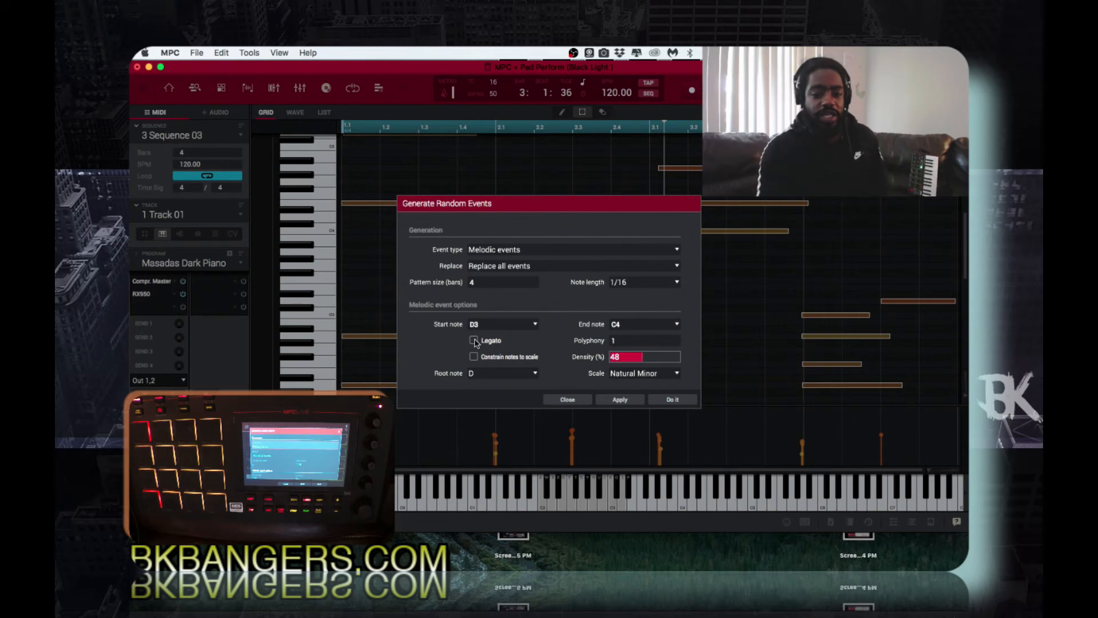
click(619, 400)
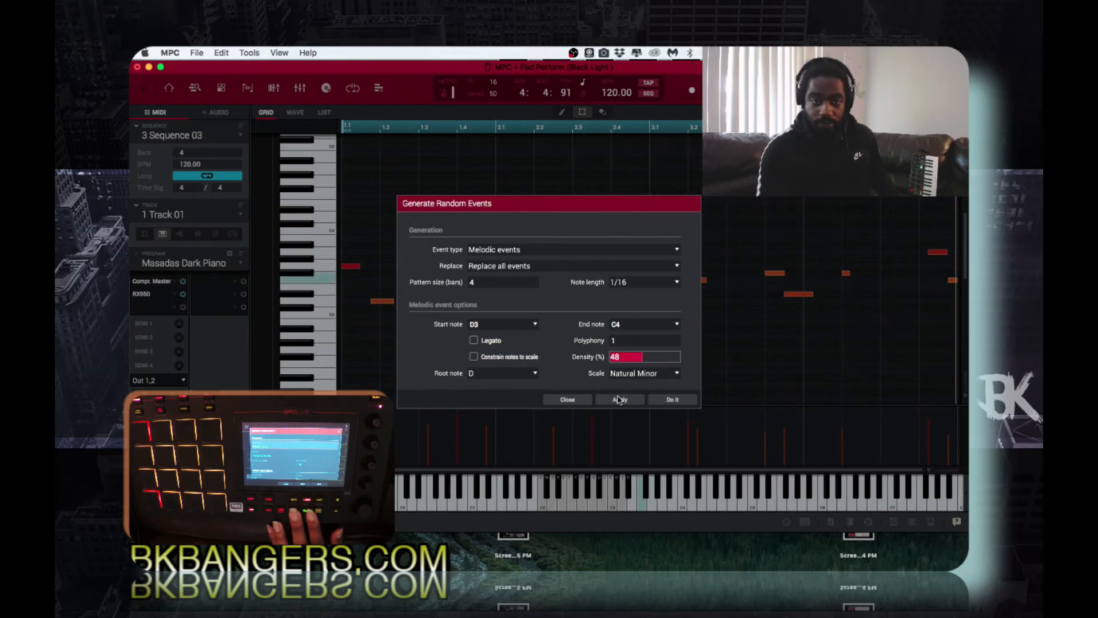
click(618, 400)
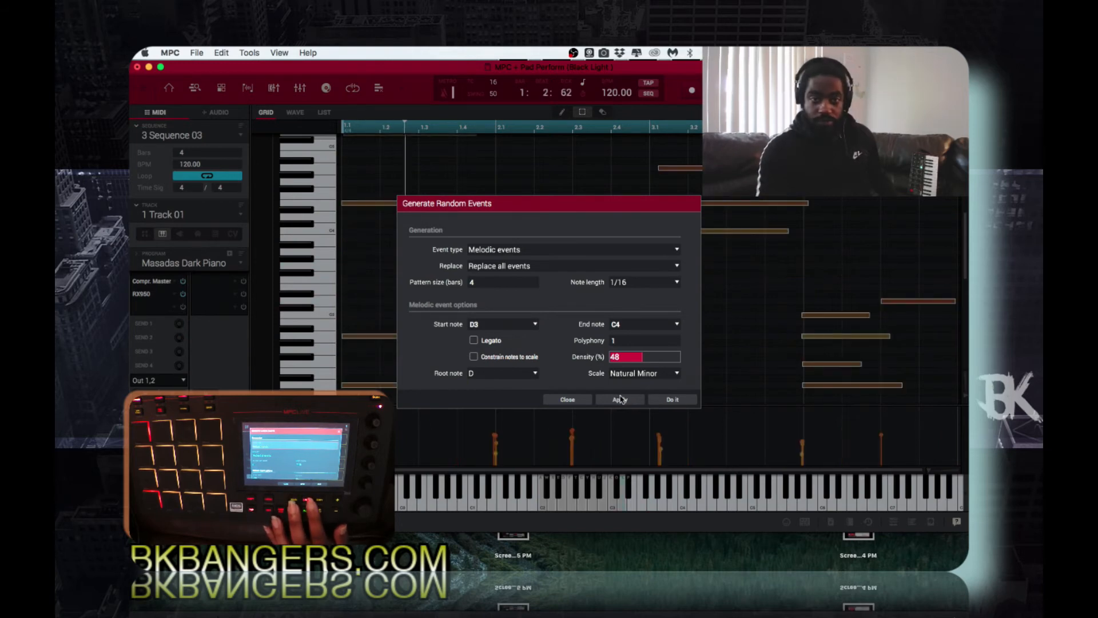
Preview random events at 100% density, and close the settings without generating after choosing Legato, scale constraint, Mixolydian and 30% density.
drag(643, 362, 694, 358)
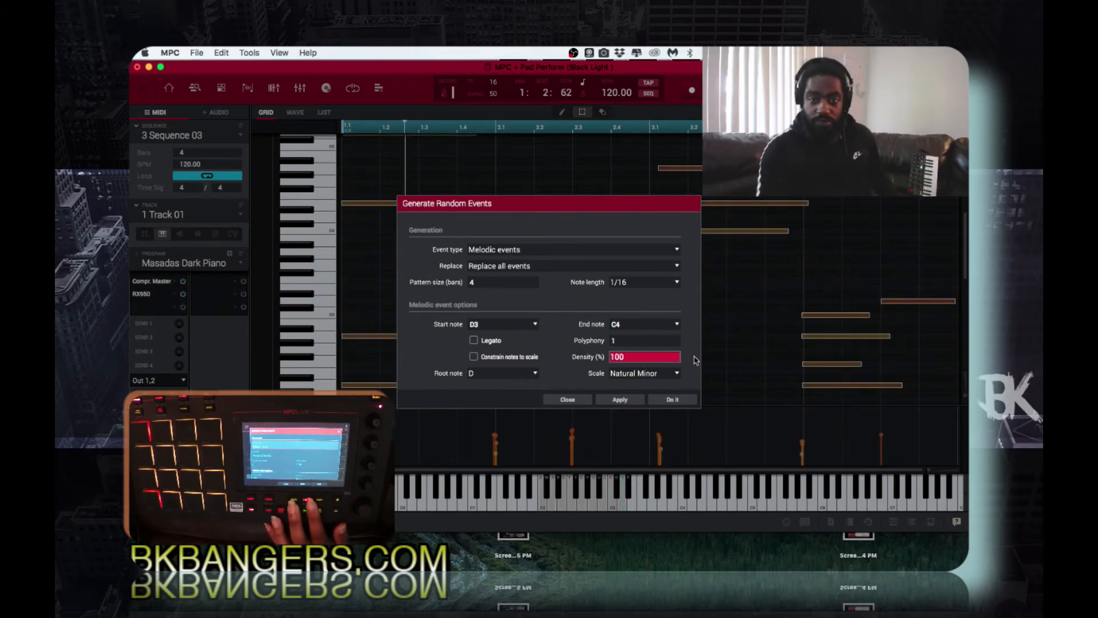
click(621, 399)
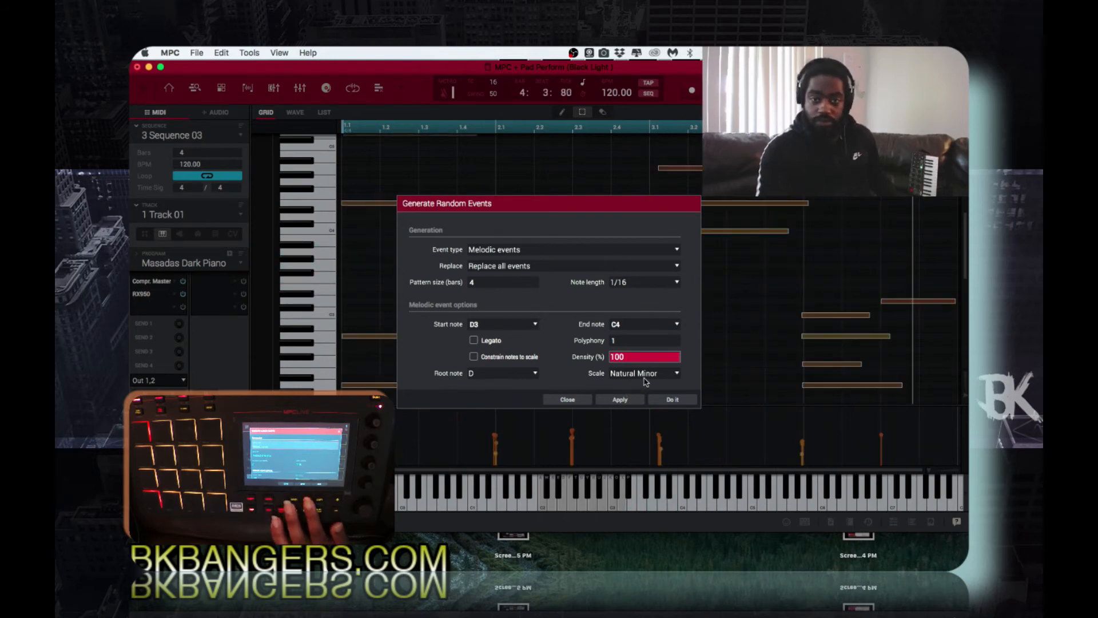
click(676, 373)
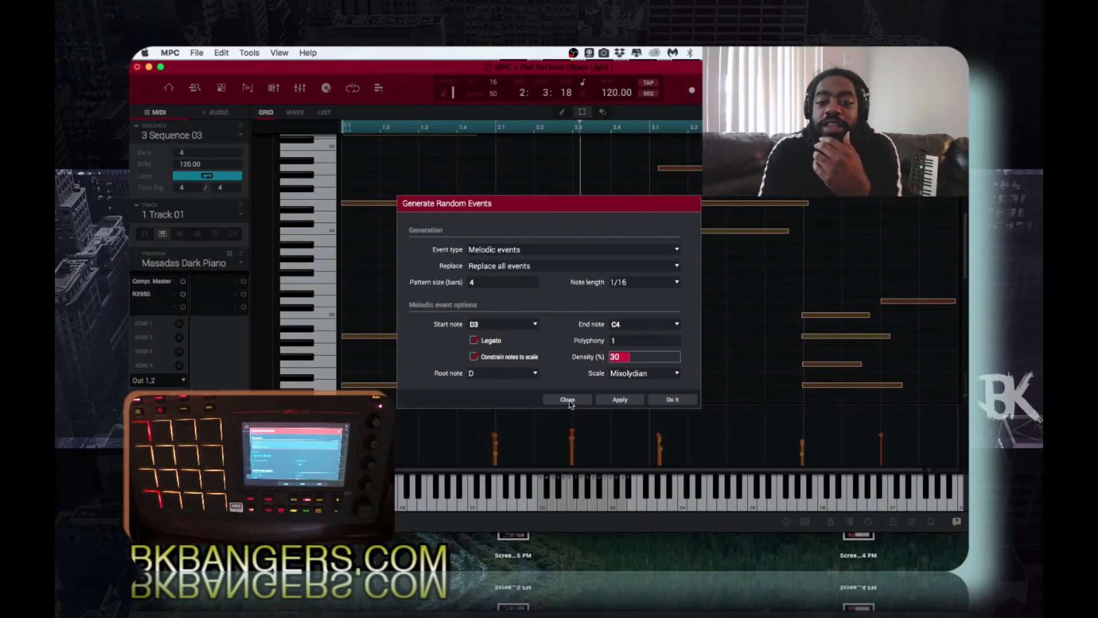
click(569, 401)
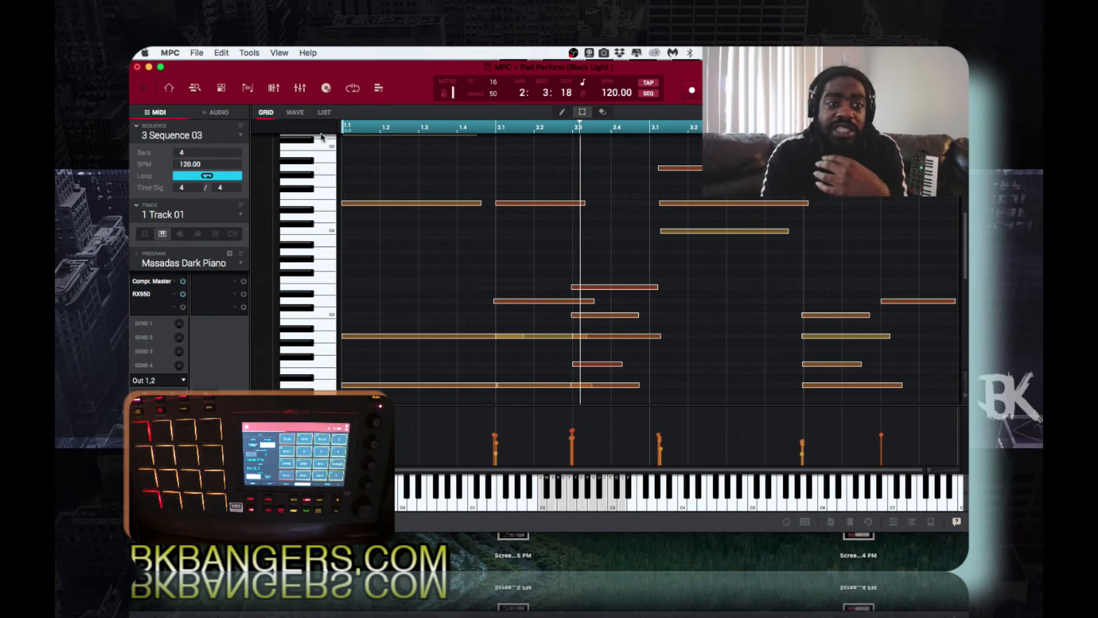
click(250, 52)
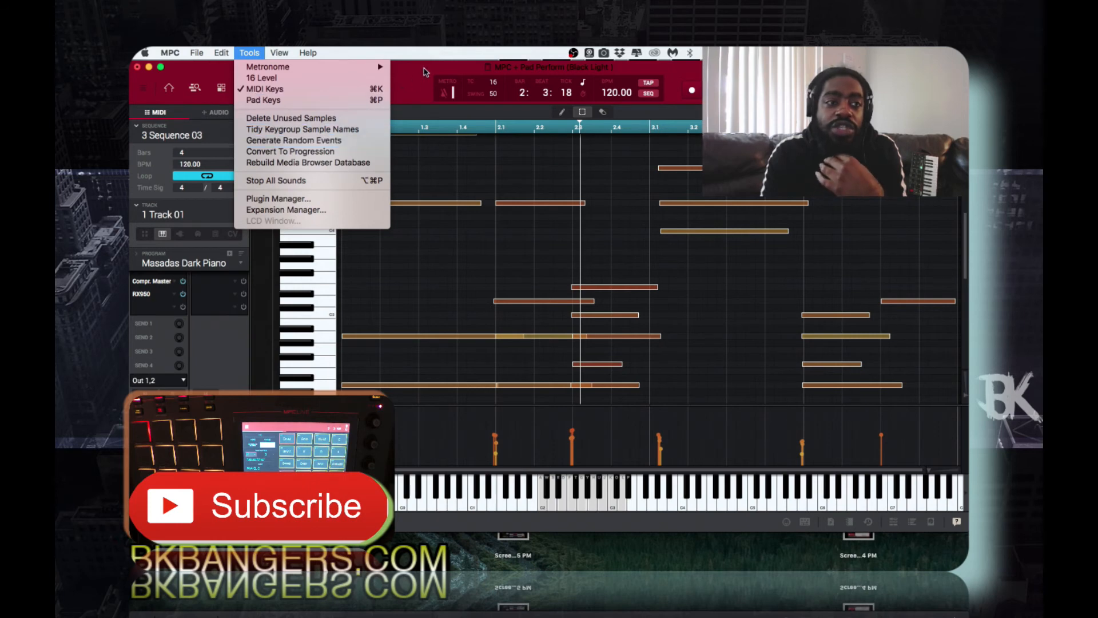
click(423, 69)
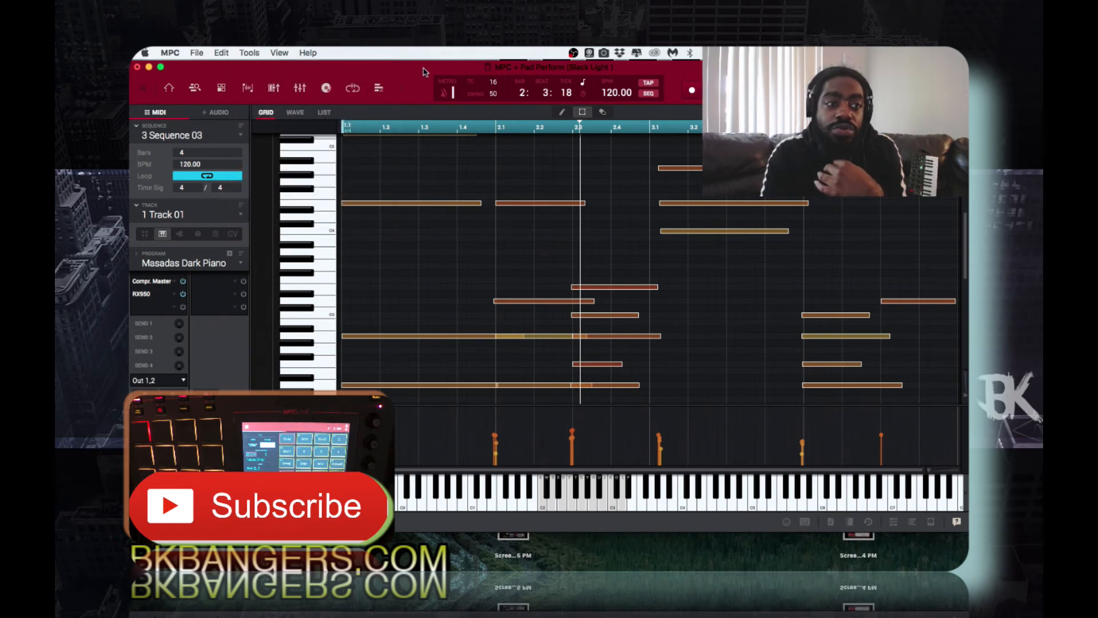
click(221, 53)
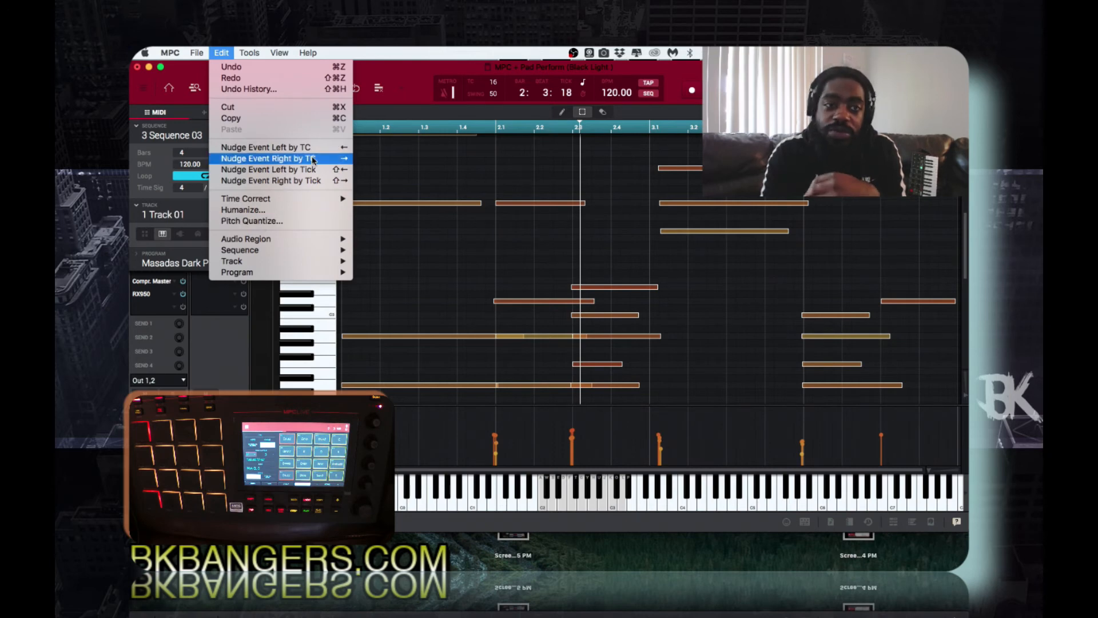
click(412, 73)
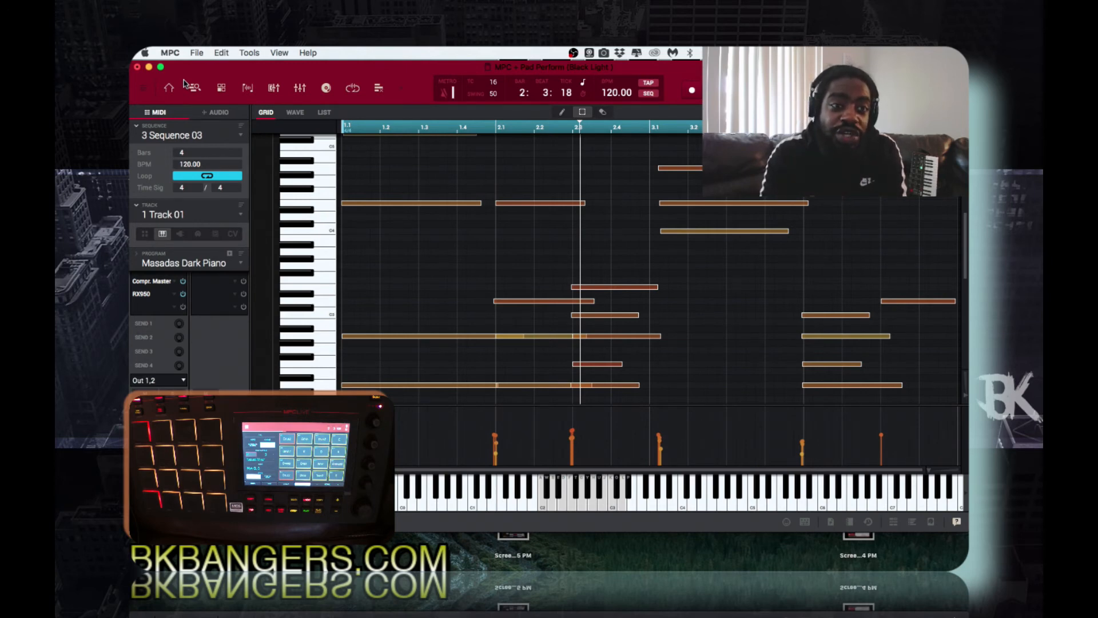
Switch to sequence 2, From Song 1- (unnamed), and show its tracks in Track Mute mode.
click(244, 136)
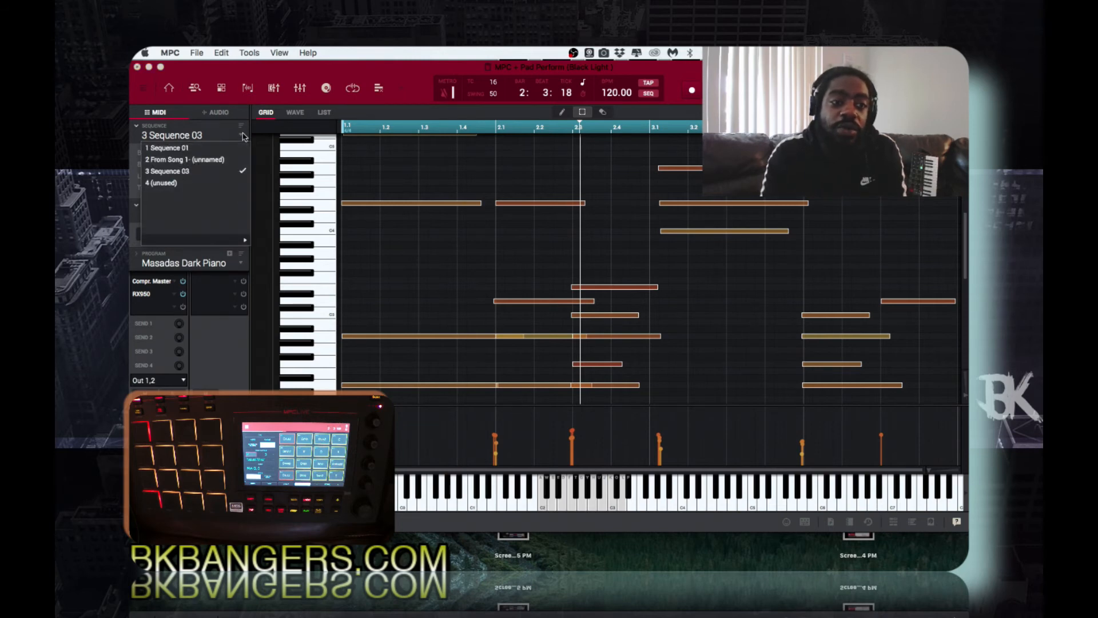
click(224, 161)
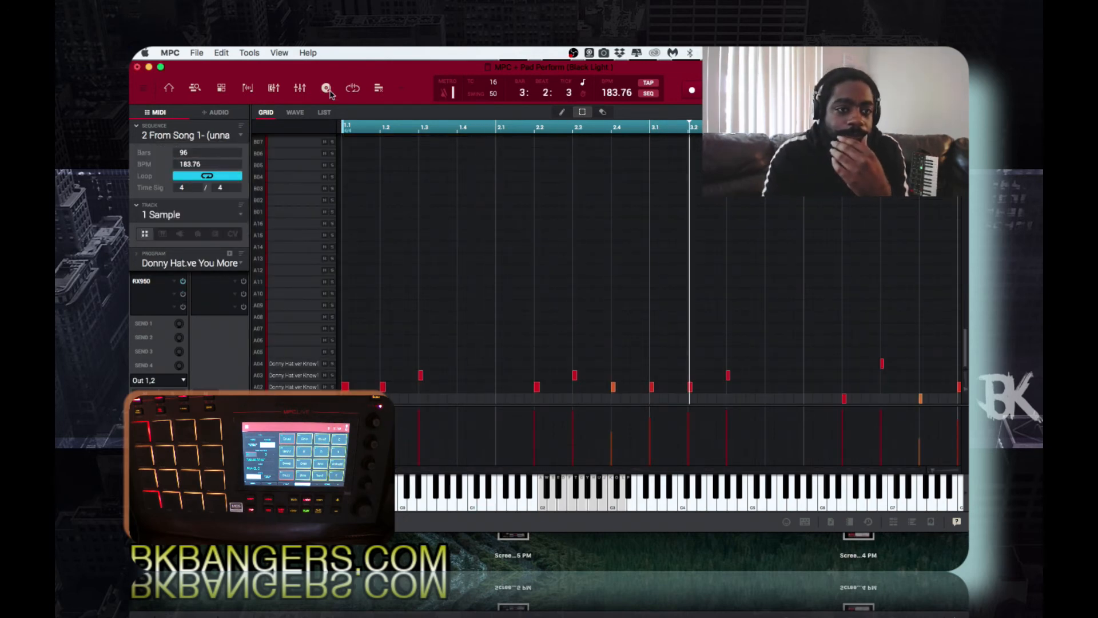
click(379, 88)
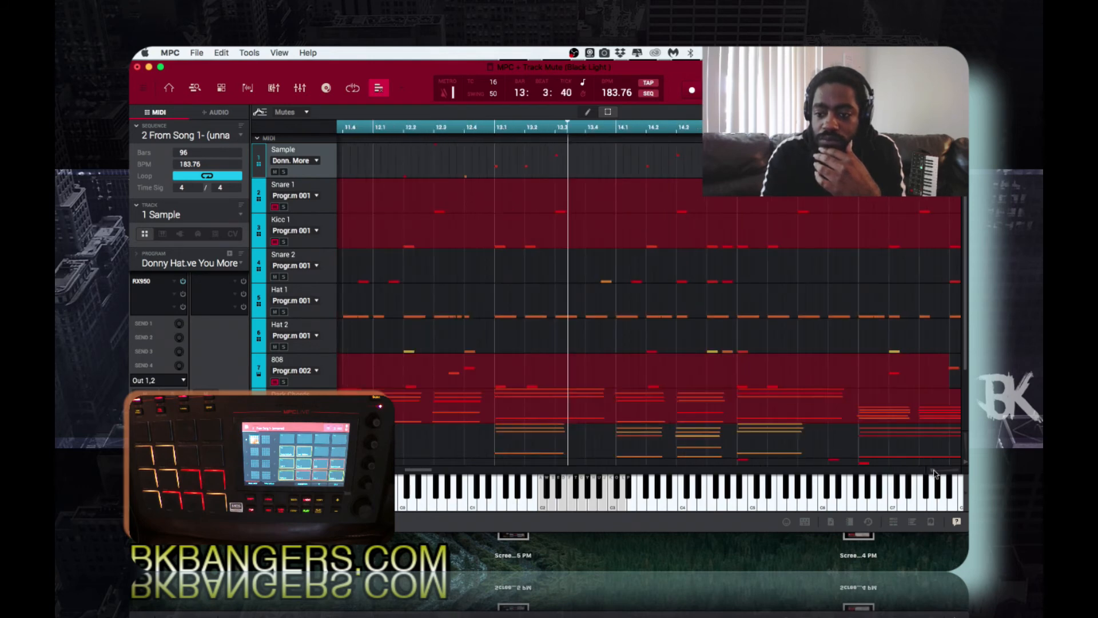
Examine the mute regions of all tracks across the whole song sequence, and return to Main Mode.
drag(938, 472, 921, 478)
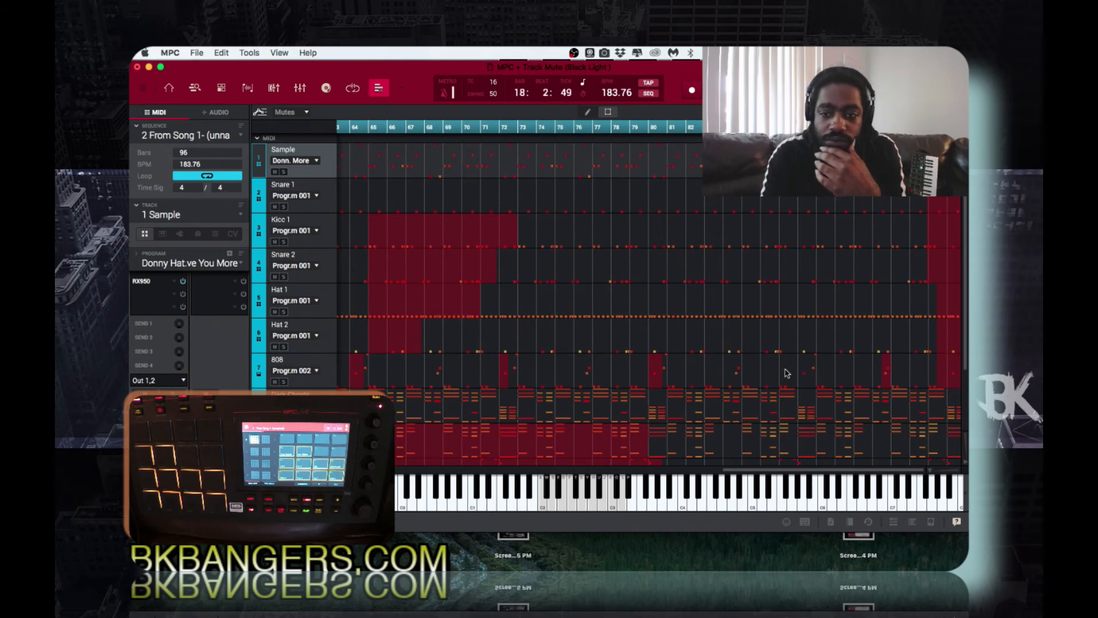
scroll(830, 400, down, 3)
scroll(800, 383, left, 3)
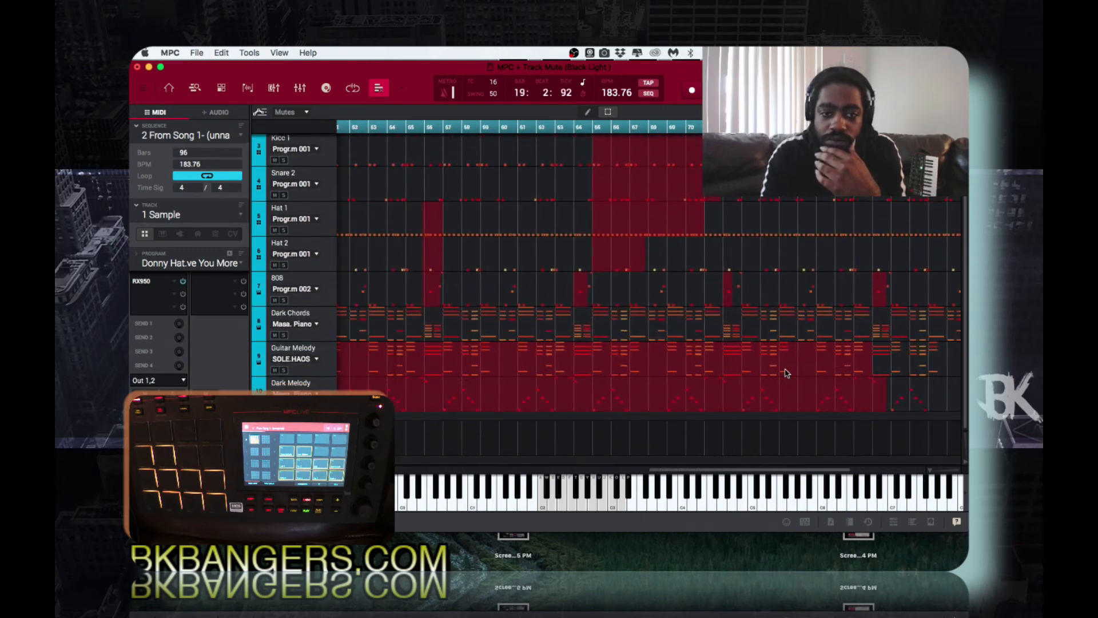
scroll(784, 373, left, 5)
scroll(722, 466, left, 5)
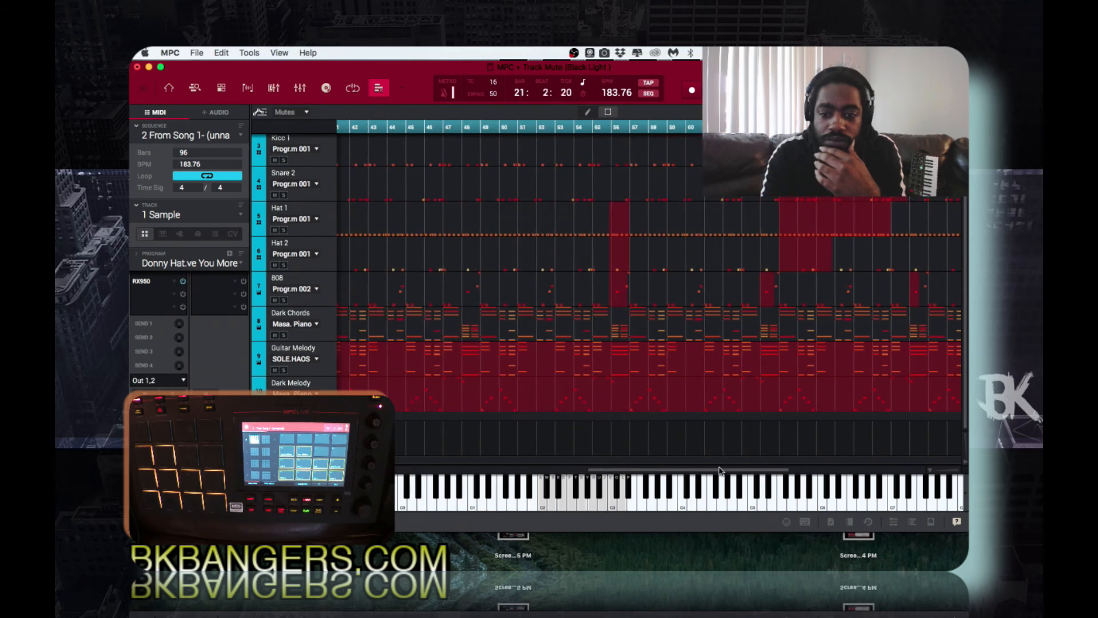
scroll(719, 470, left, 7)
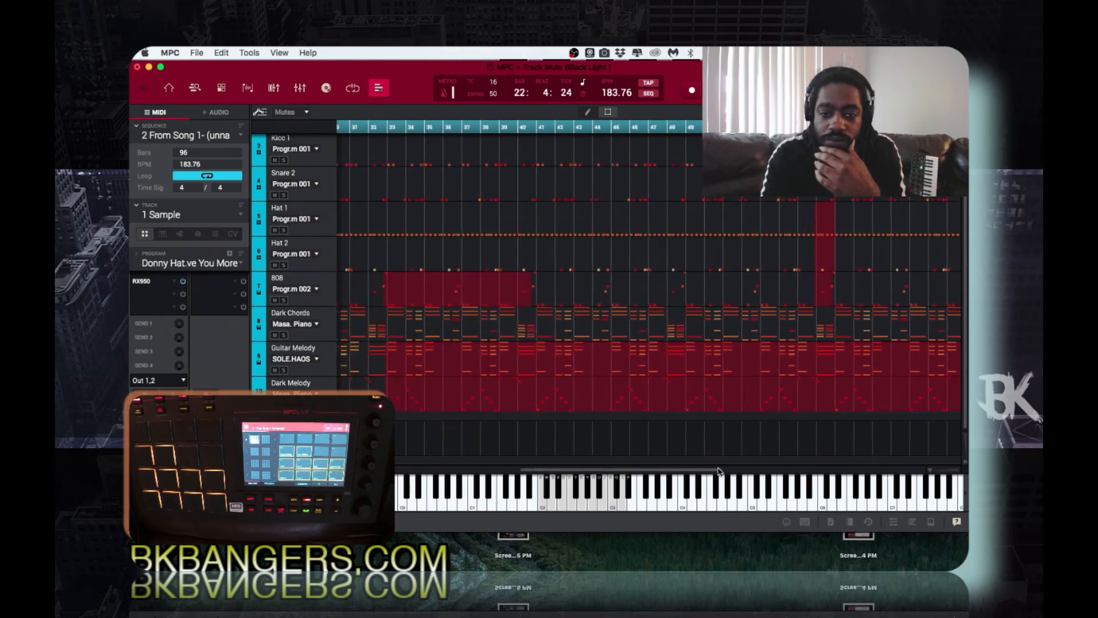
scroll(681, 473, left, 5)
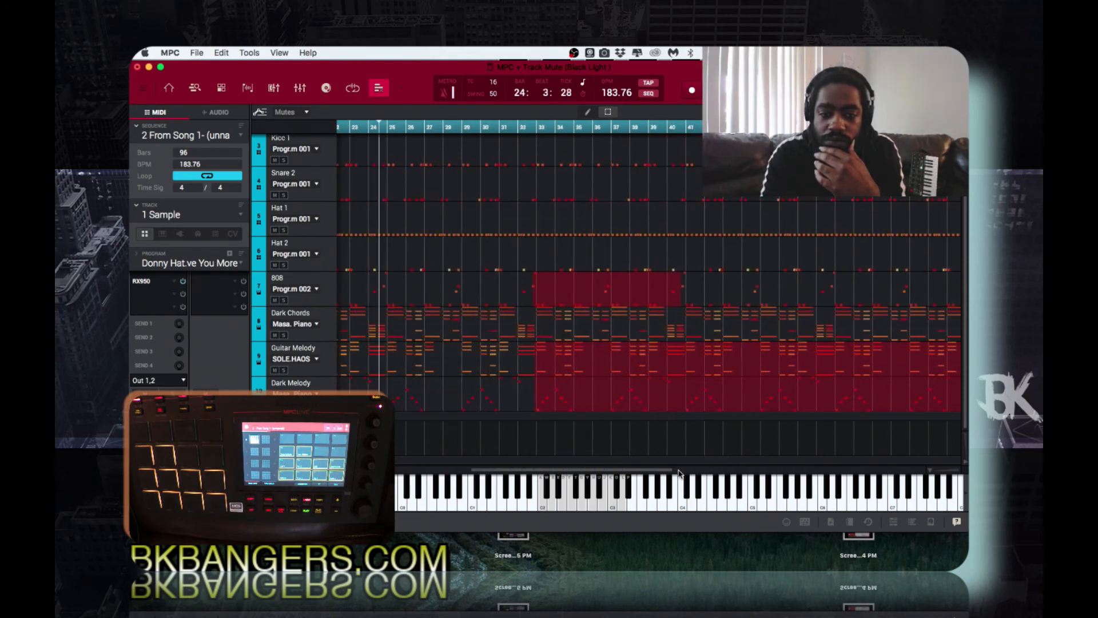
scroll(676, 473, up, 3)
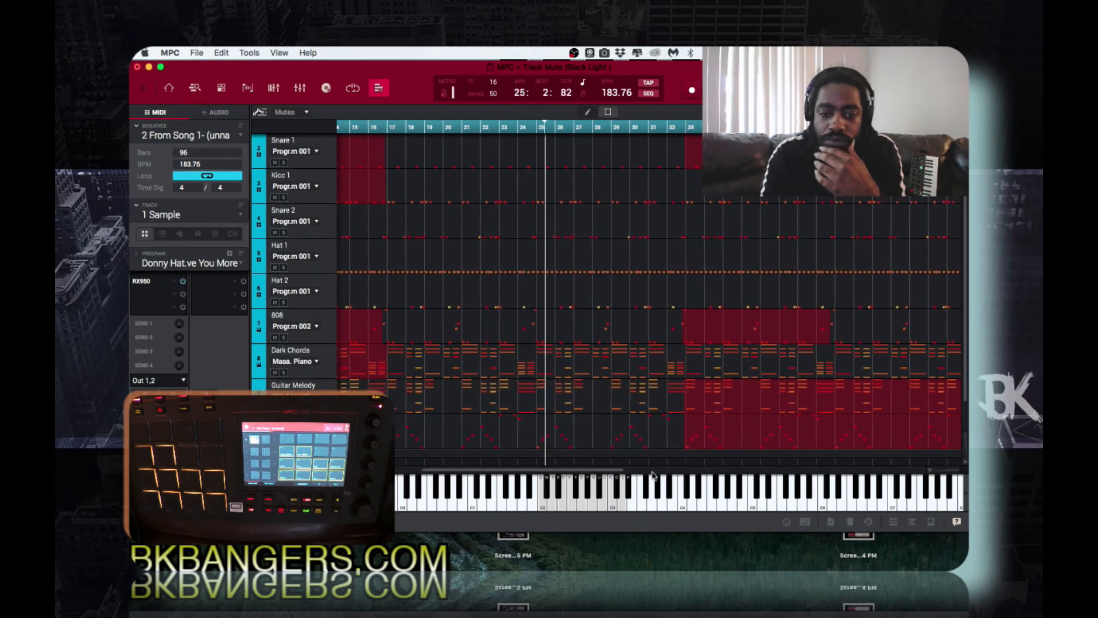
scroll(607, 470, left, 3)
scroll(607, 471, up, 1)
scroll(608, 472, left, 7)
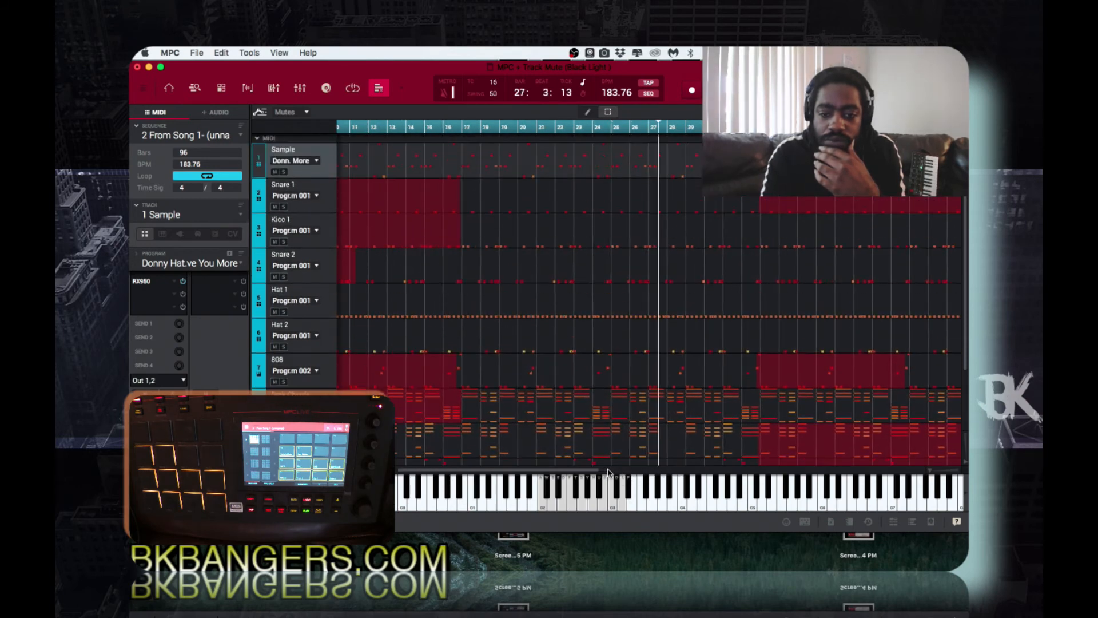
scroll(610, 472, left, 2)
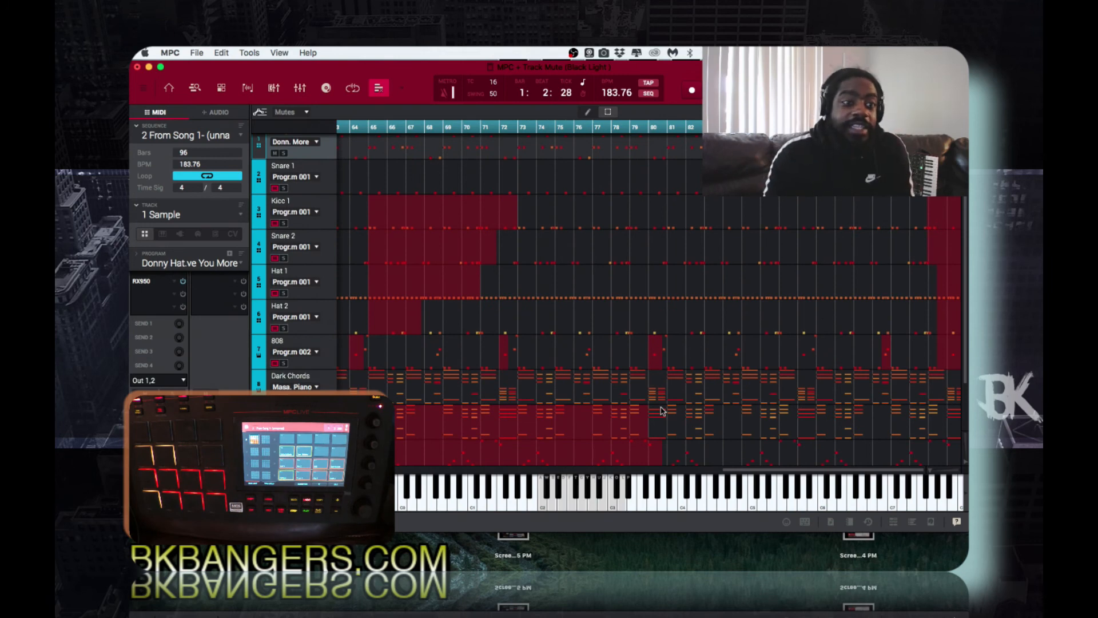
click(167, 87)
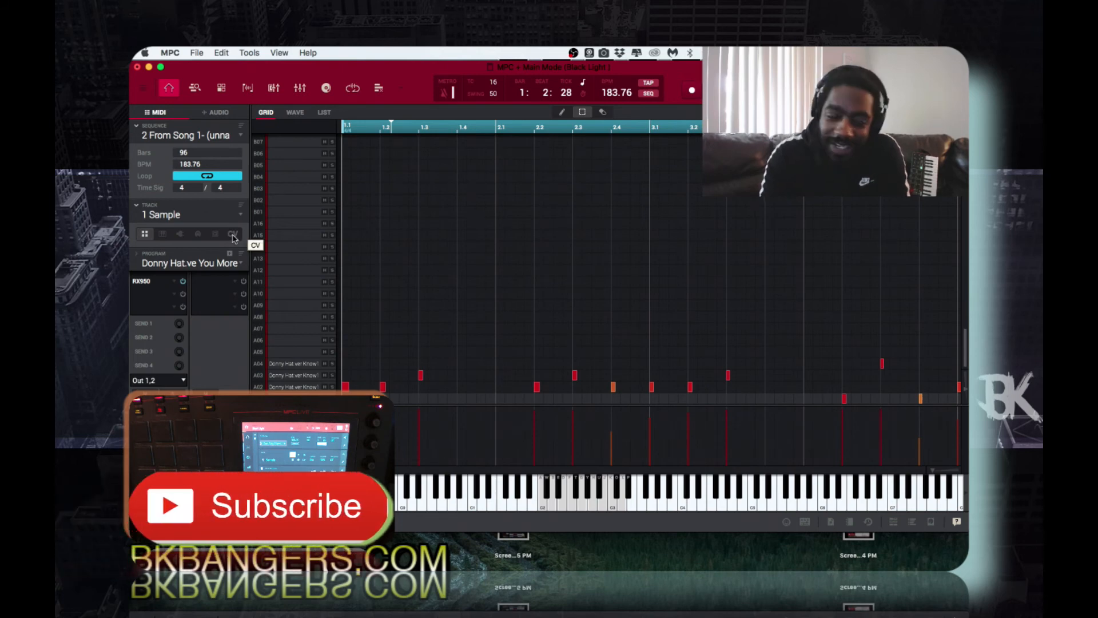
Switch to track 8, Dark Chords, and look over its chord notes in the grid.
click(237, 214)
scroll(239, 274, down, 2)
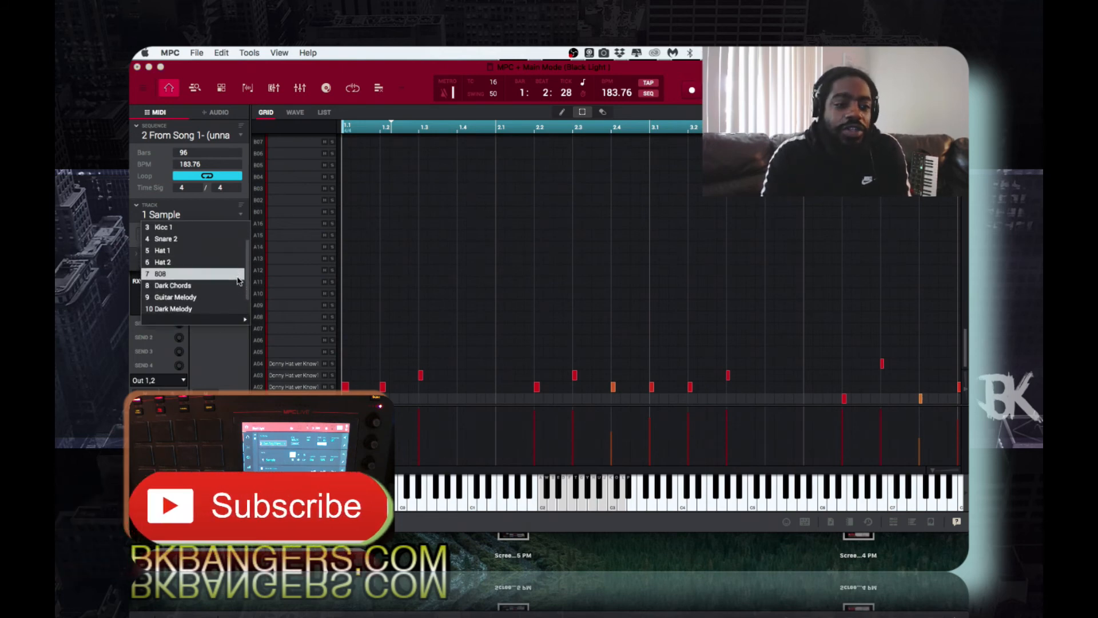
scroll(239, 279, down, 1)
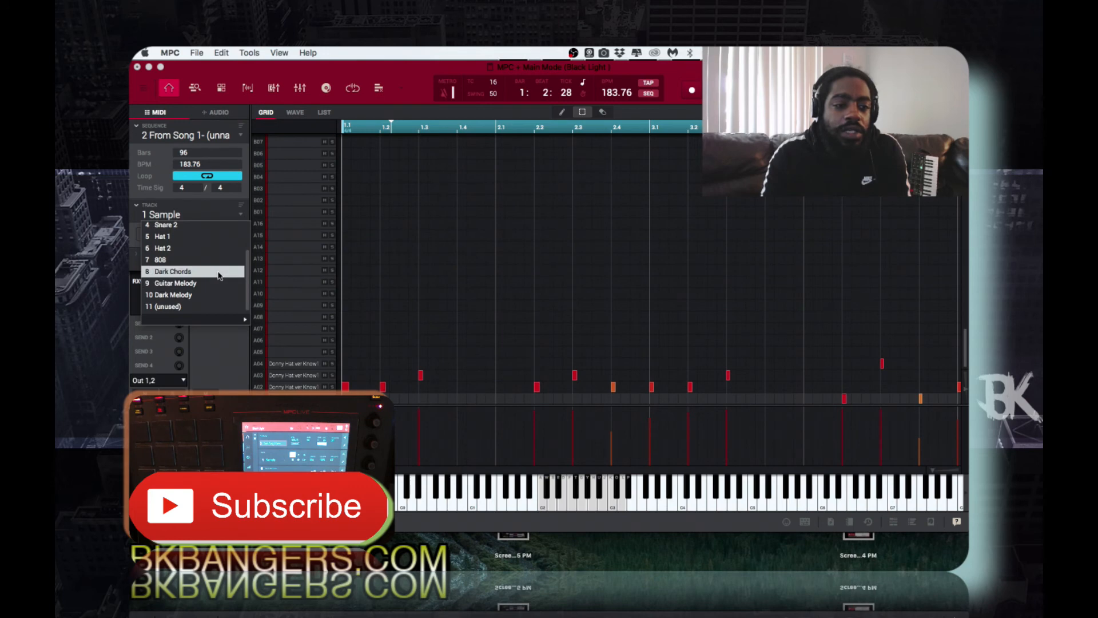
click(219, 273)
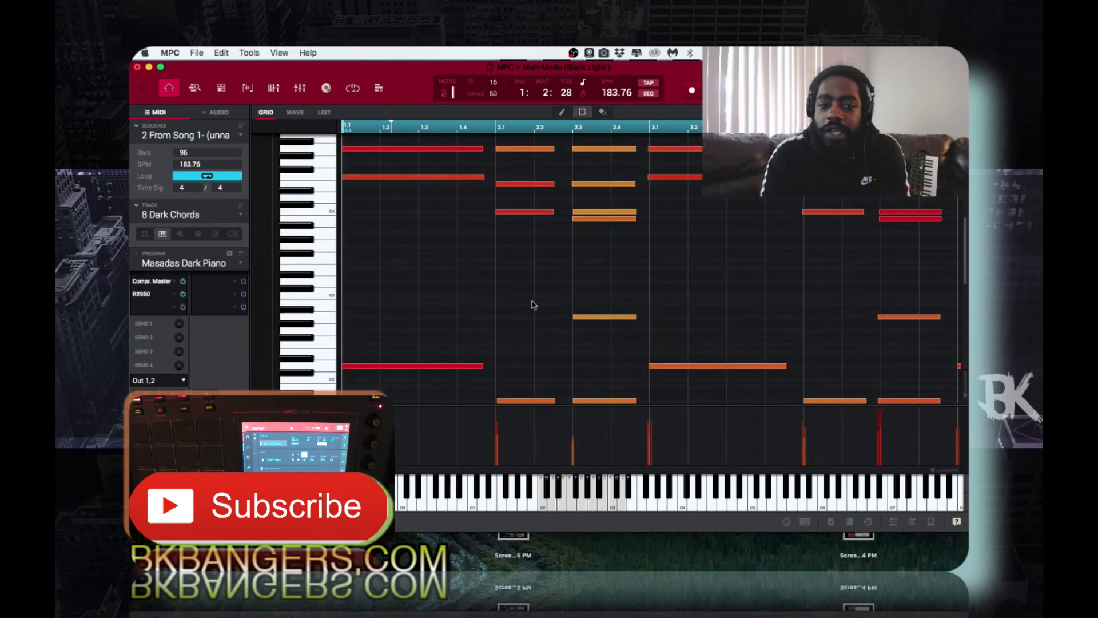
scroll(532, 305, up, 3)
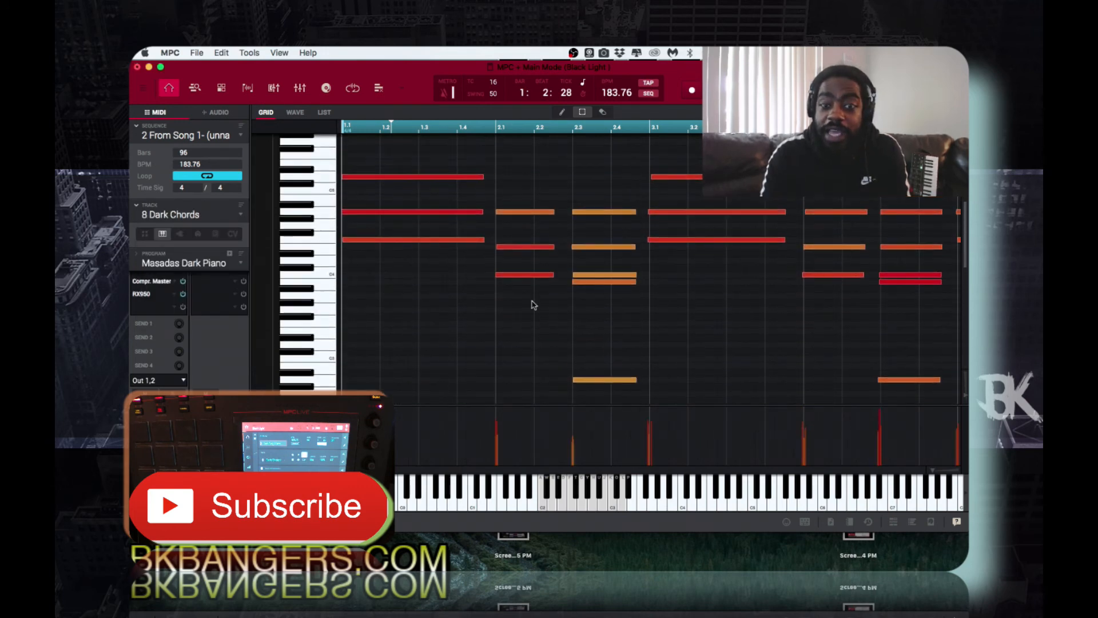
scroll(532, 305, right, 5)
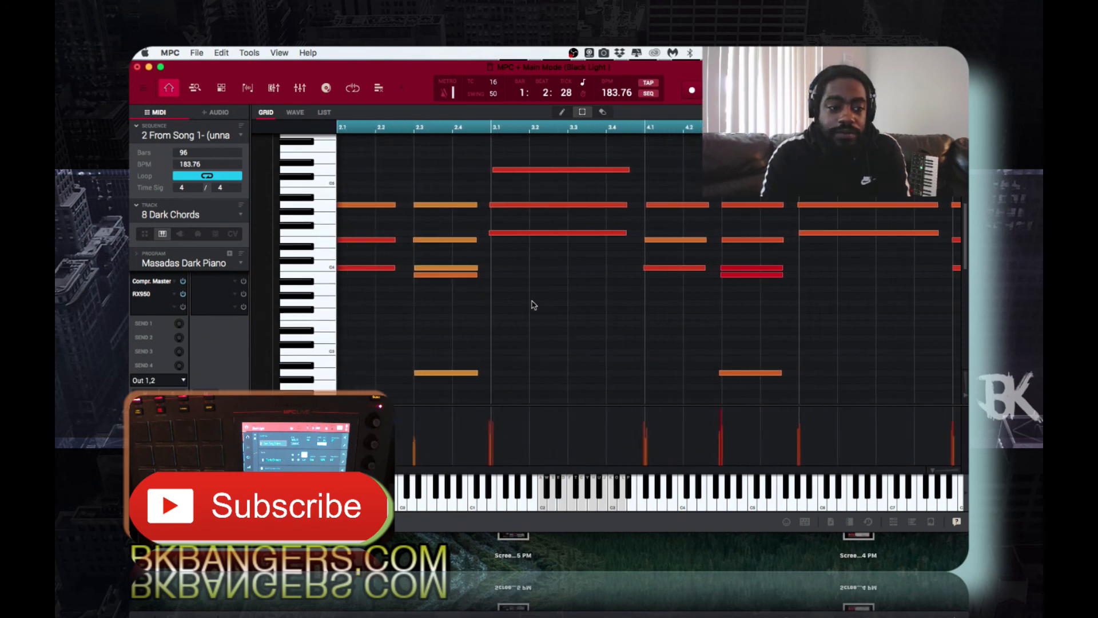
scroll(420, 343, left, 5)
scroll(420, 343, down, 4)
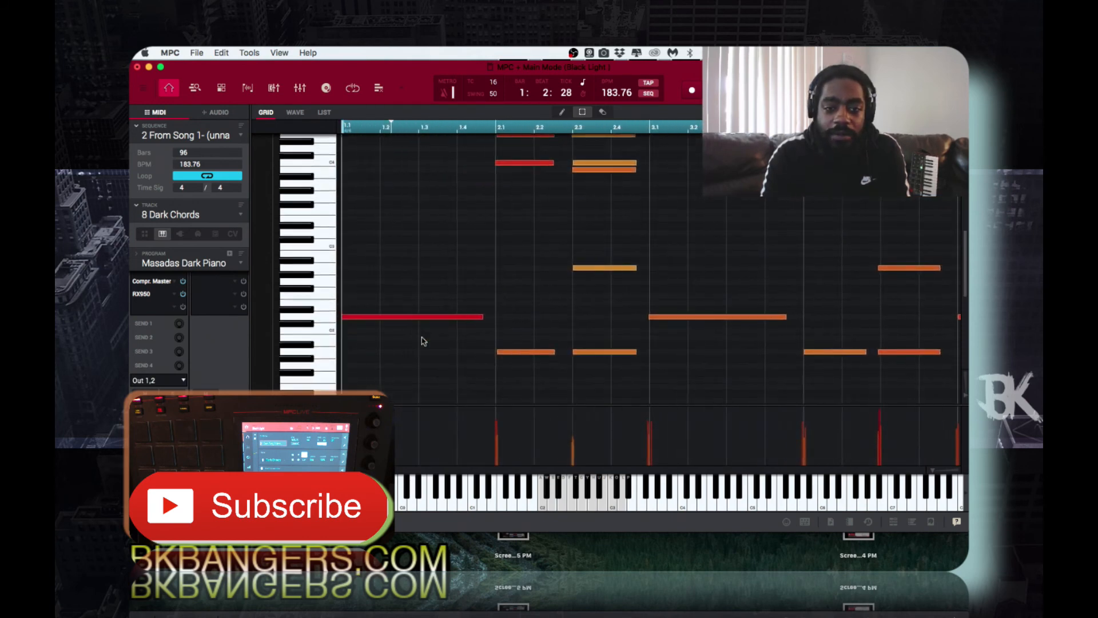
scroll(424, 341, up, 6)
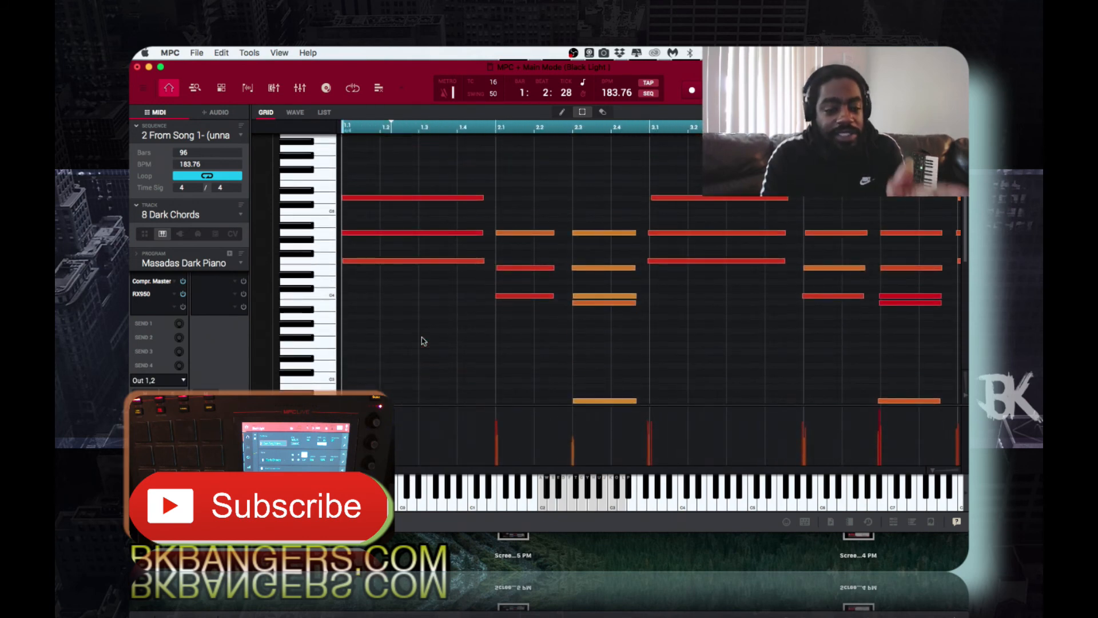
Select all notes of the Dark Chords track, and review the Humanize settings, closing them without applying.
key(super+a)
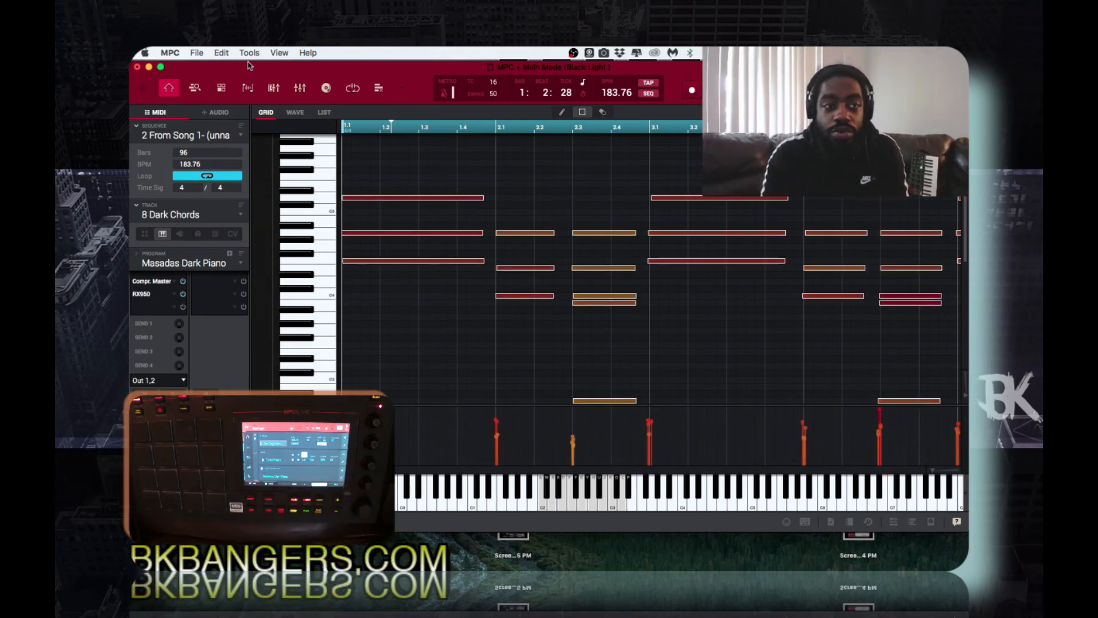
click(221, 52)
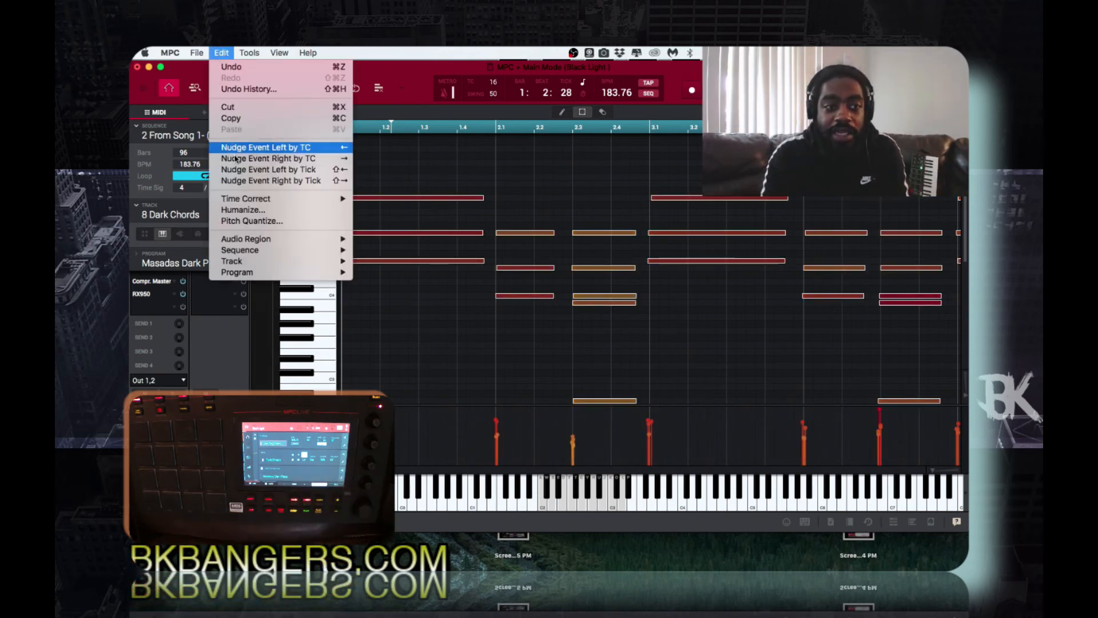
click(245, 210)
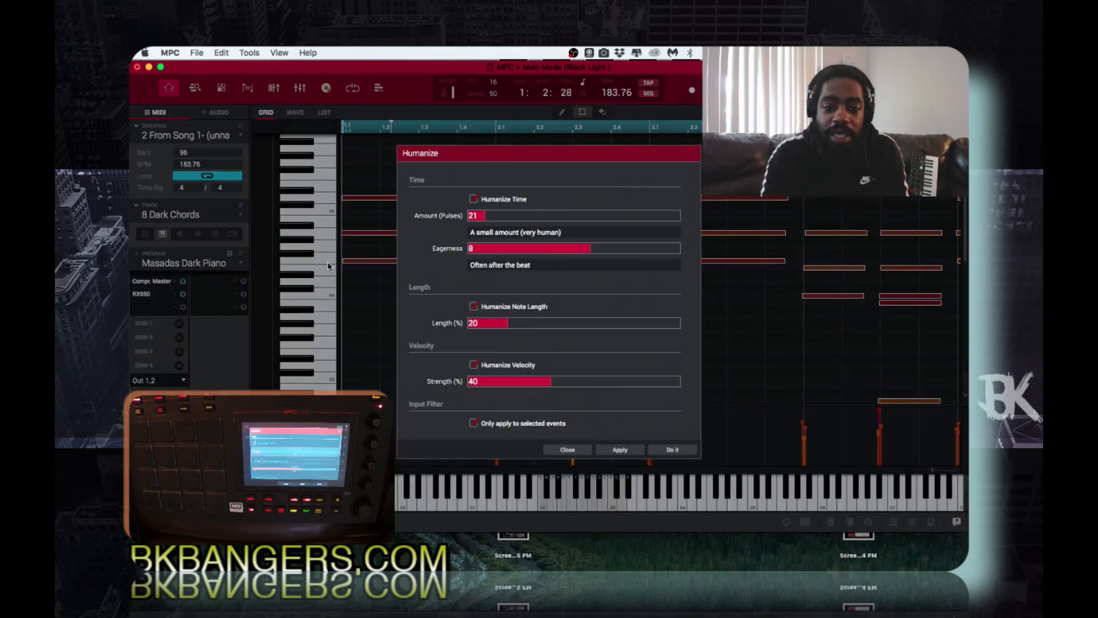
click(567, 450)
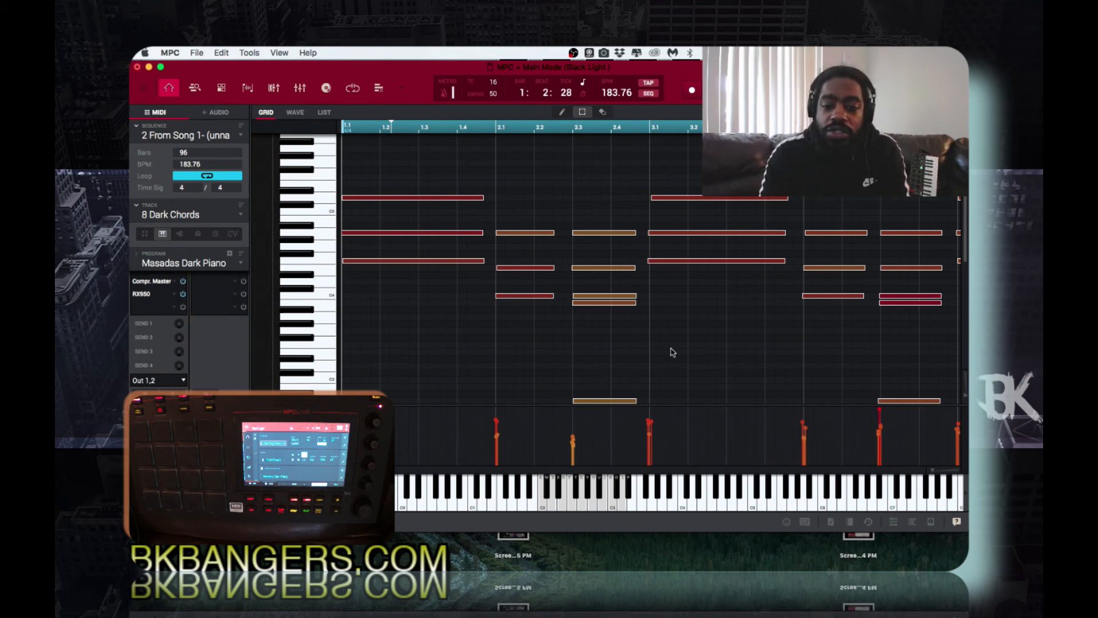
Look over the selected Dark Chords notes and start playback of the sequence.
scroll(673, 352, right, 2)
scroll(673, 352, up, 5)
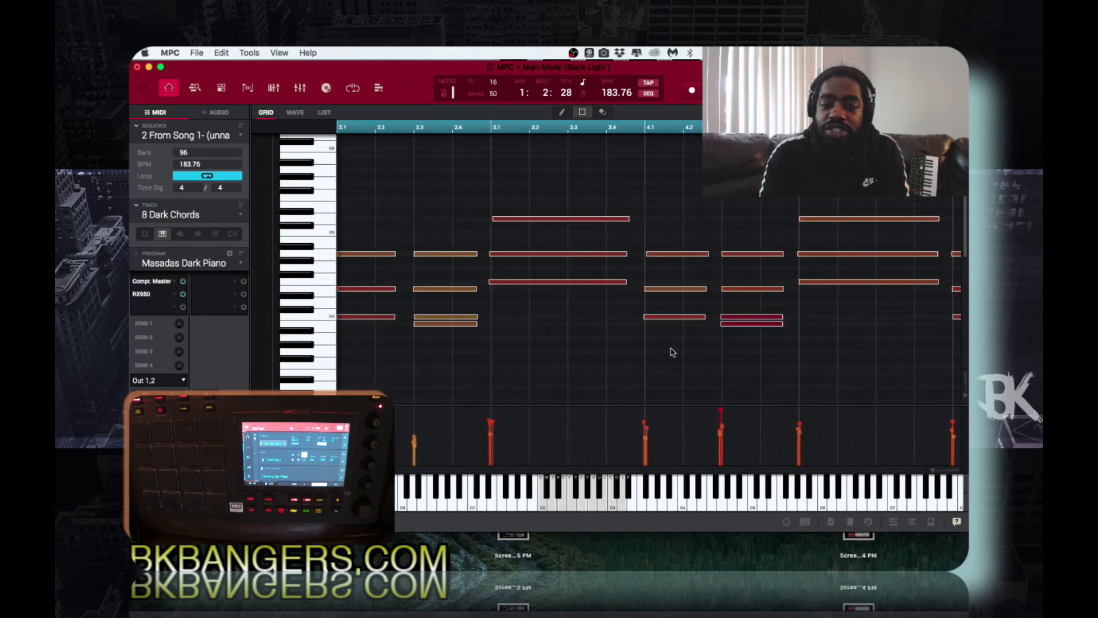
scroll(673, 352, left, 2)
scroll(673, 352, down, 8)
scroll(673, 352, up, 1)
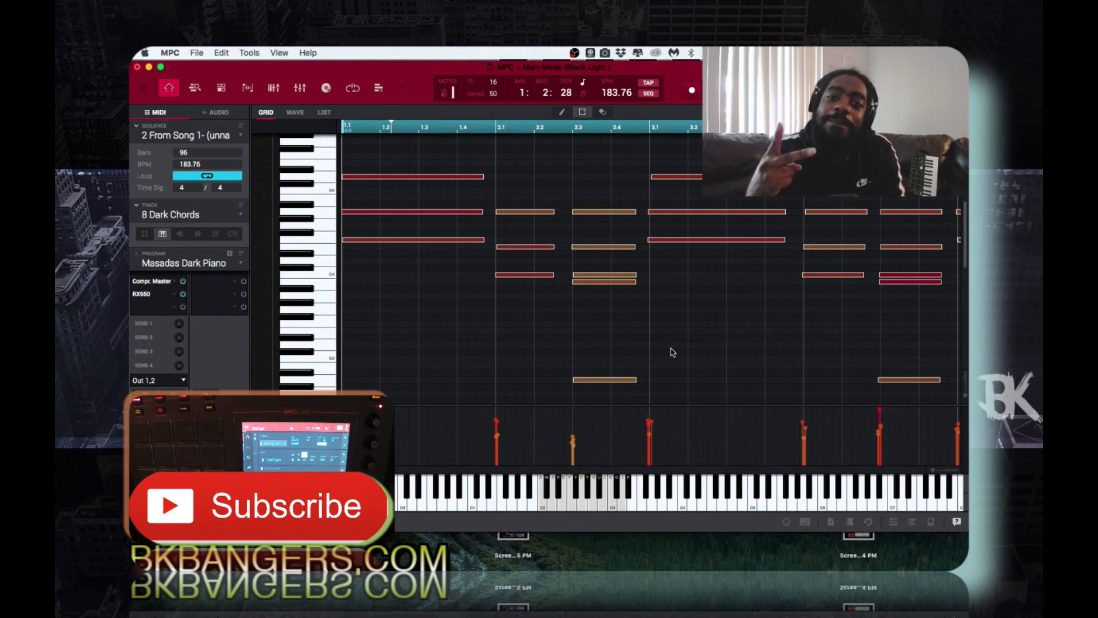
key(space)
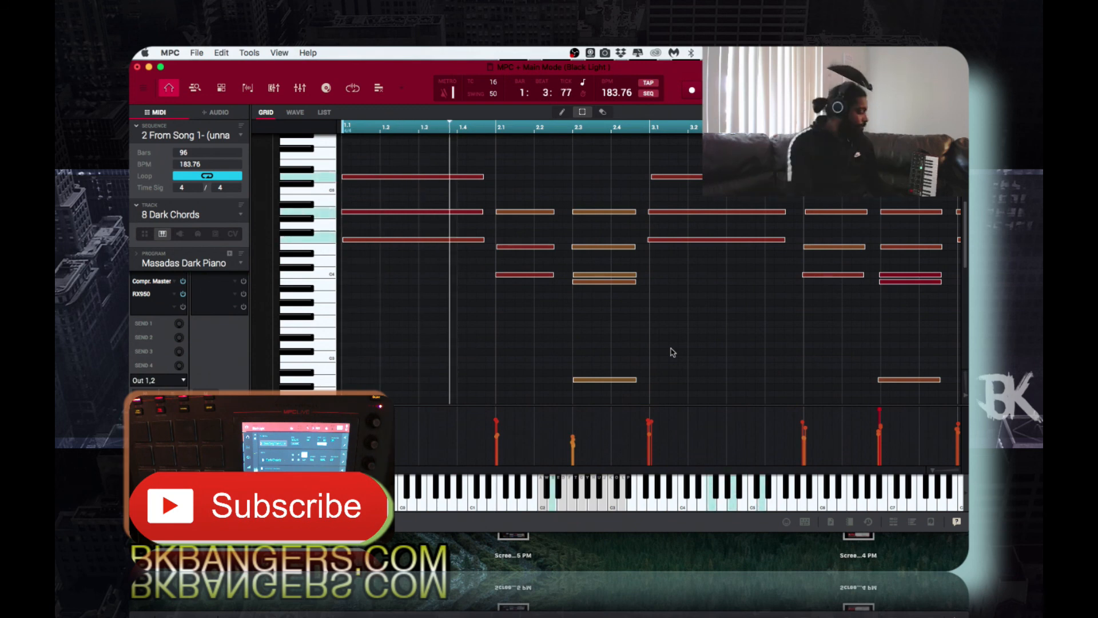